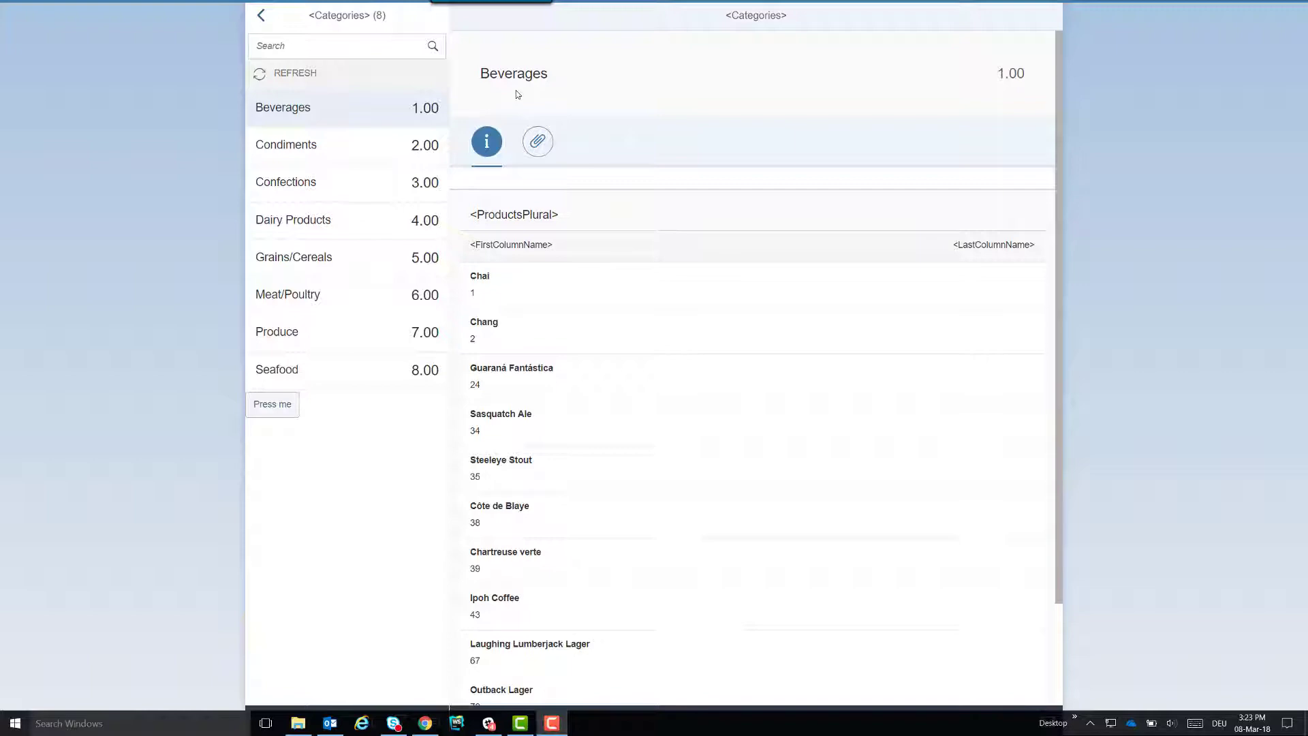
Step: Inspect the Beverages title with DevTools and select its header title div to read the generated id
key(F12)
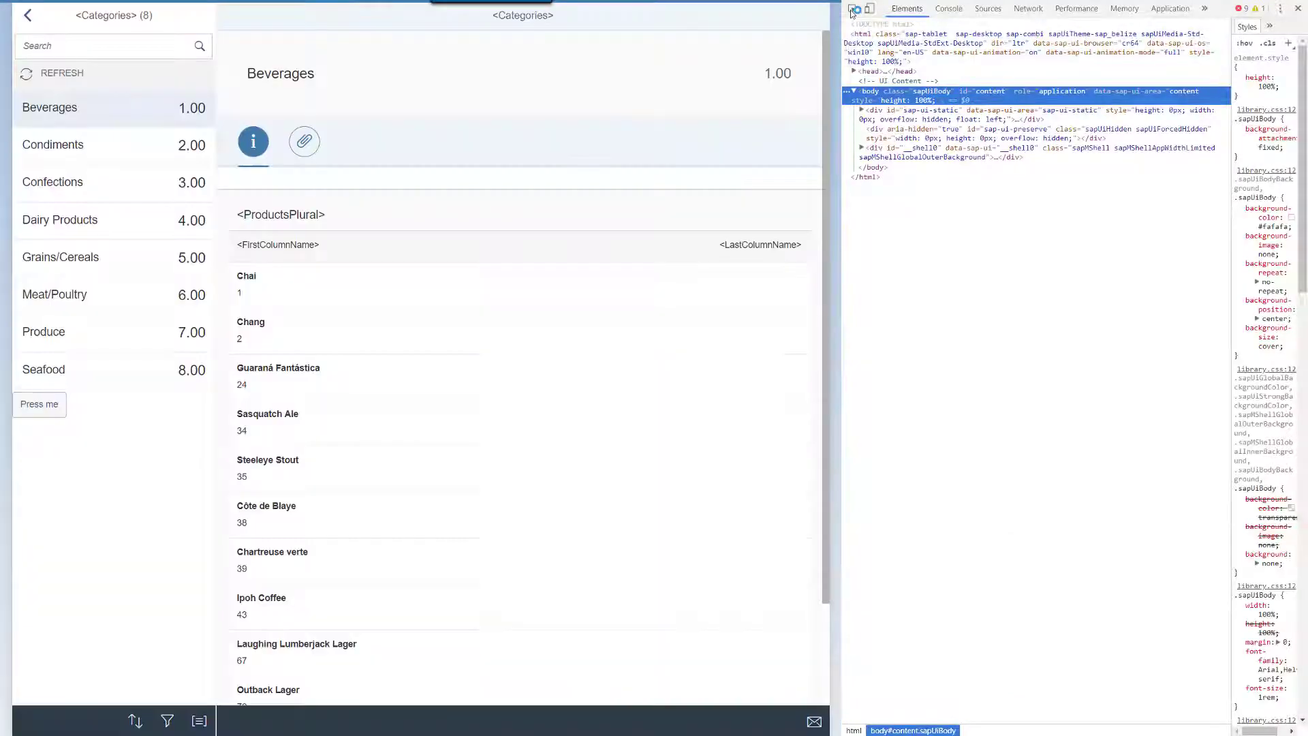
click(855, 9)
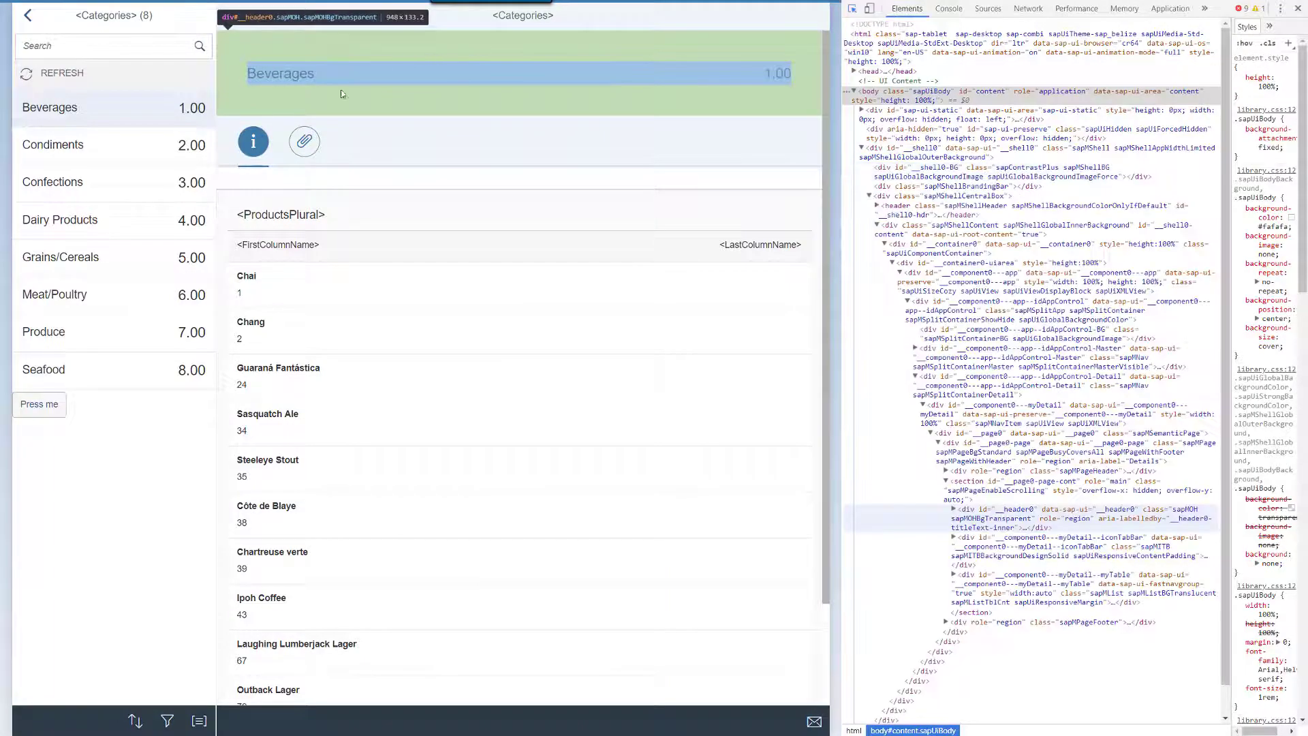
click(286, 75)
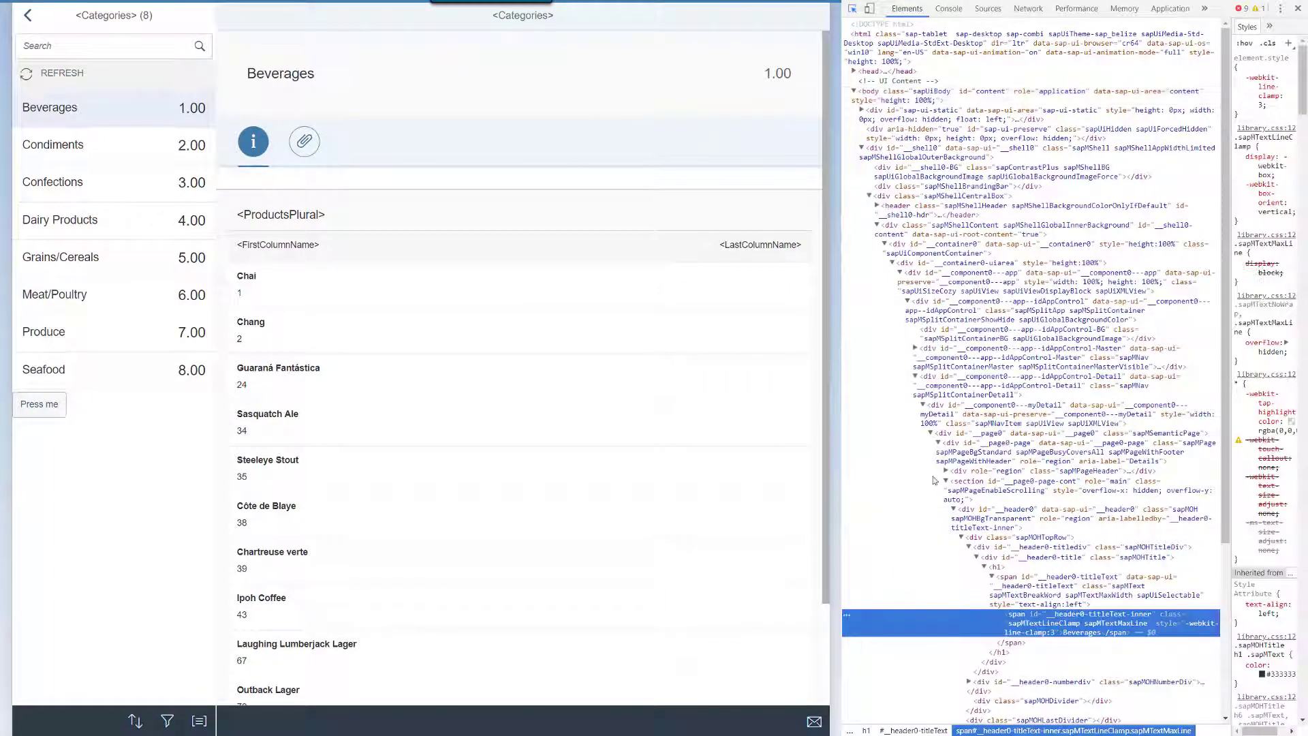
click(1053, 558)
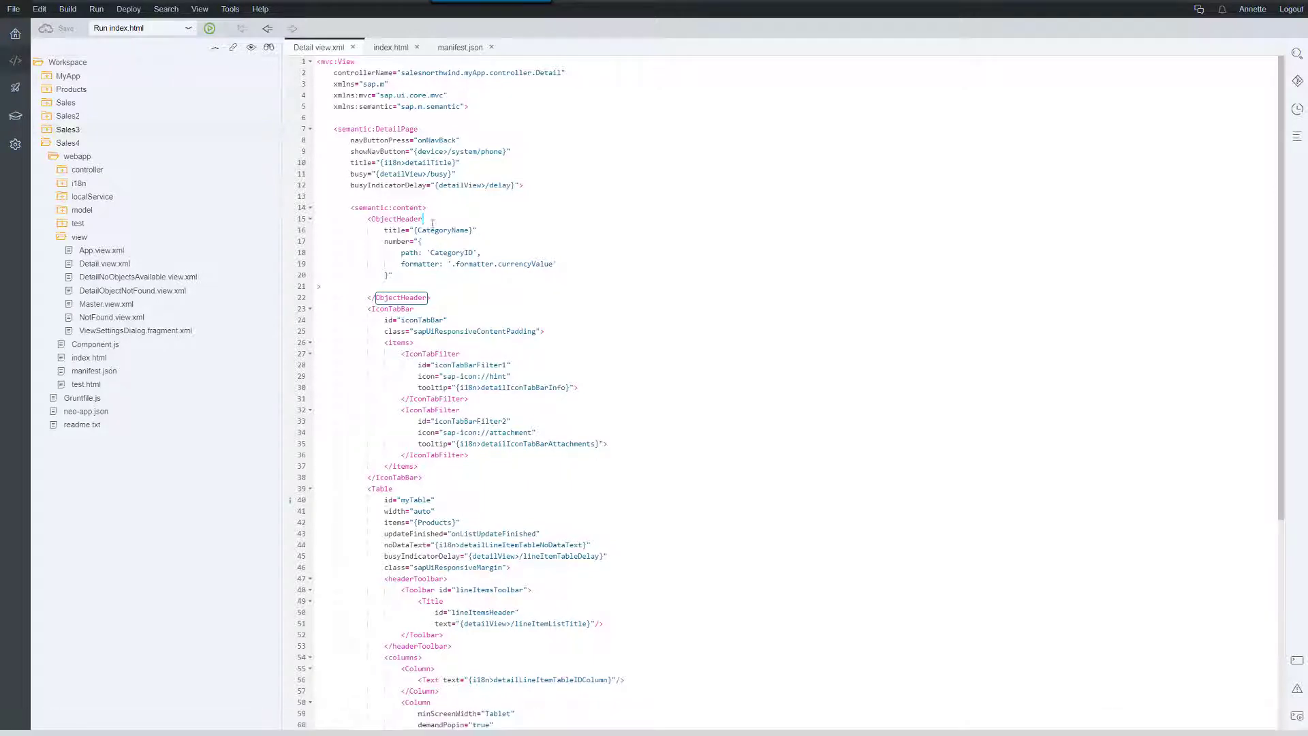
Step: Add id="myObjectHeader" on a new line inside the ObjectHeader of Detail.view.xml
key(Return)
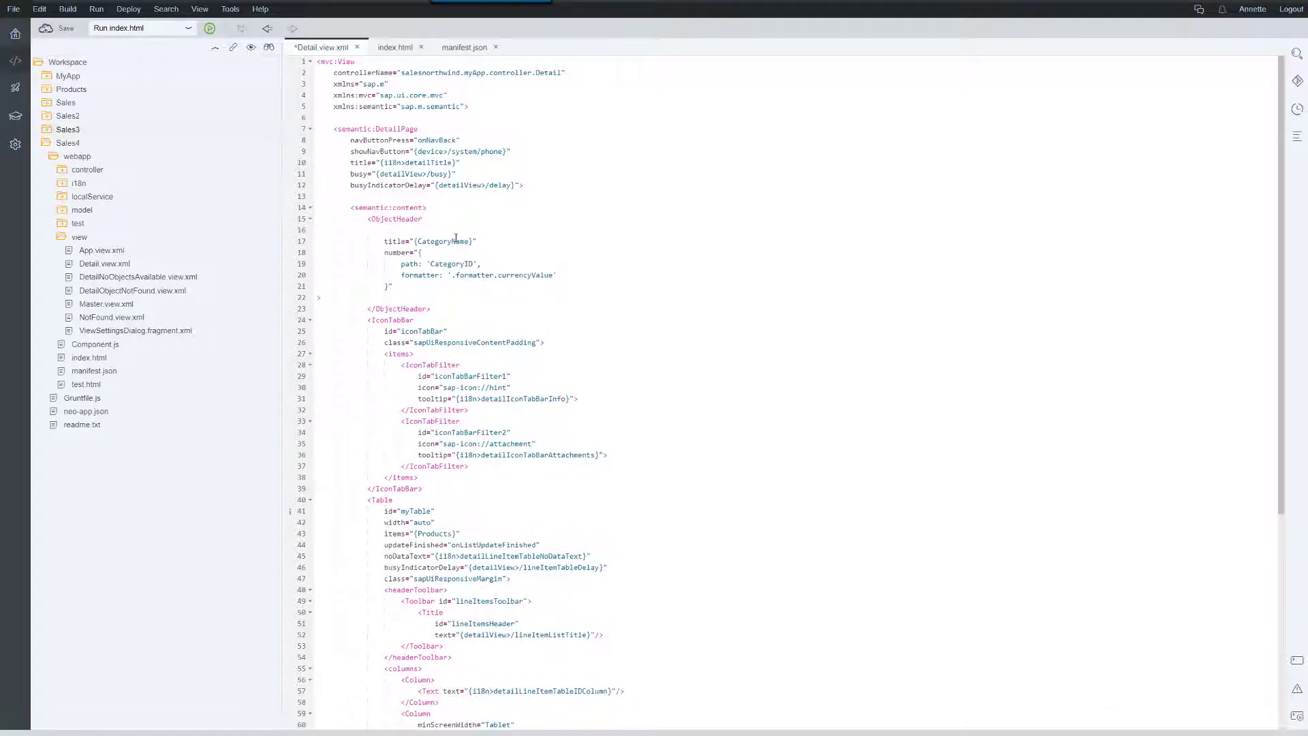
text(id)
text(=")
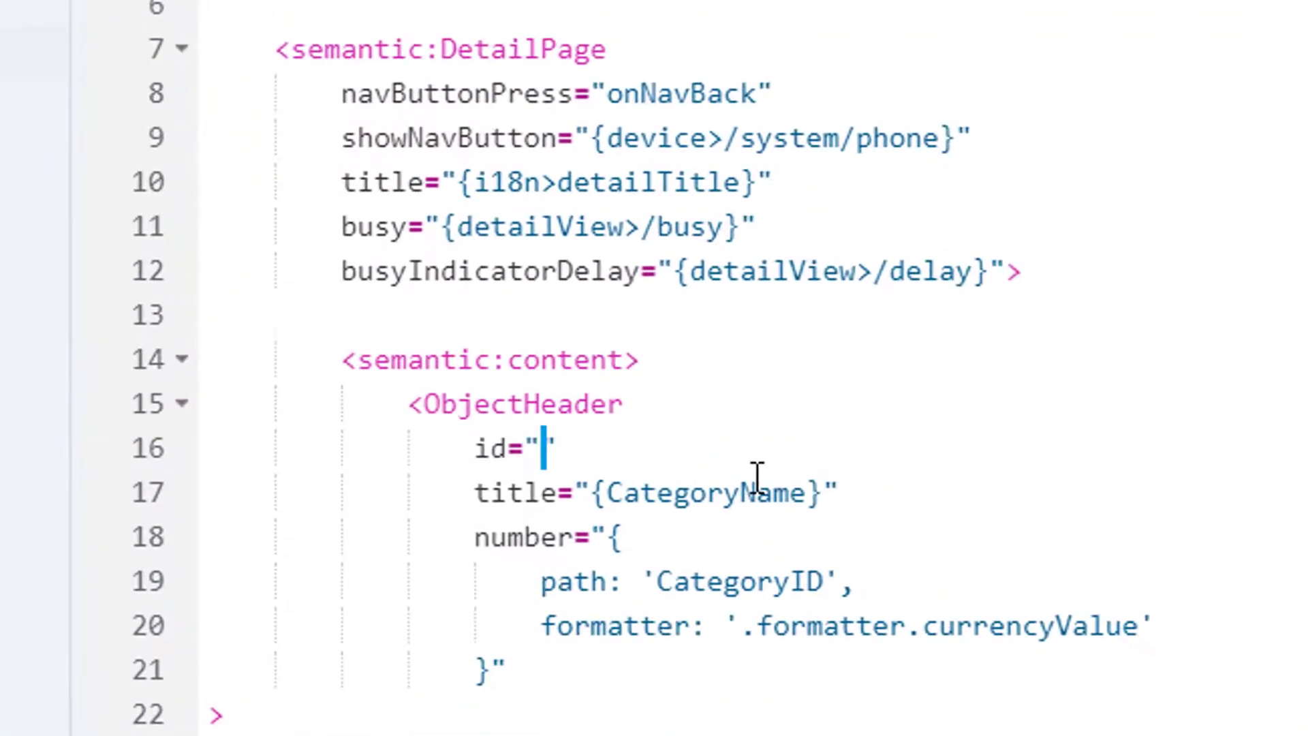
text(my)
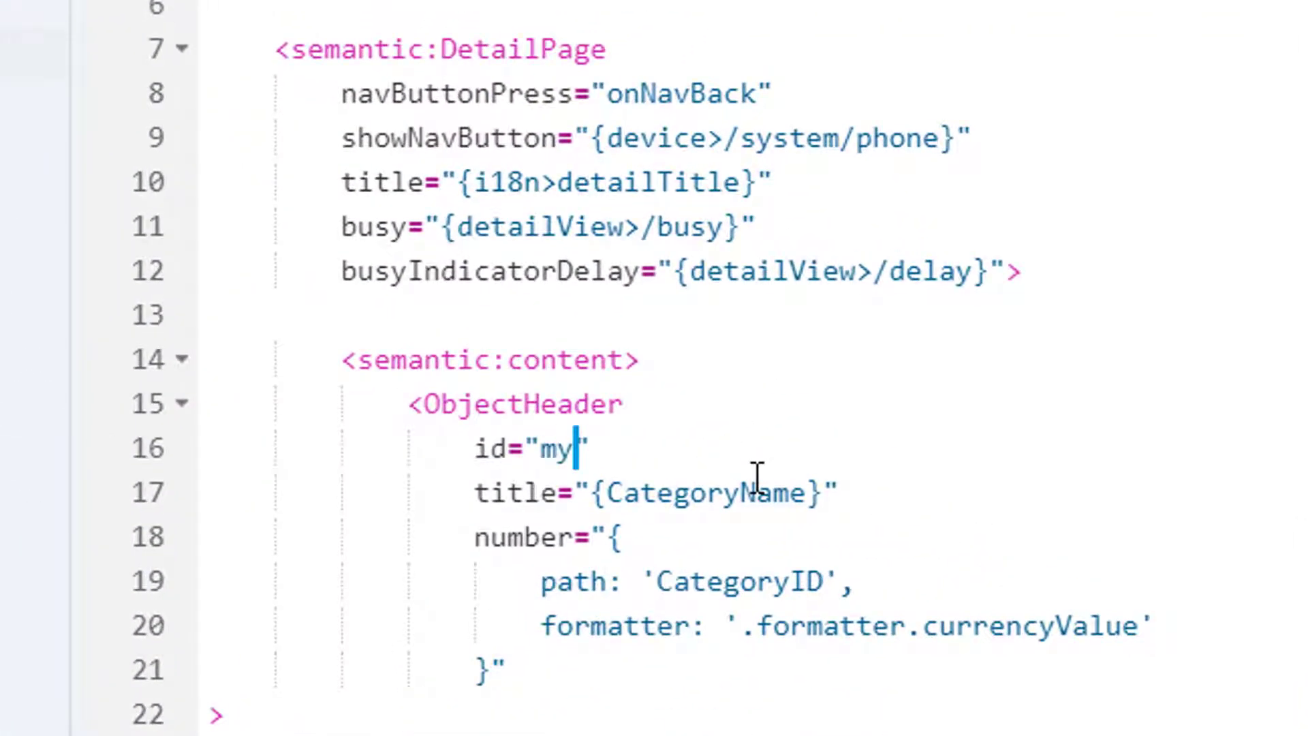
text(ObjectHe)
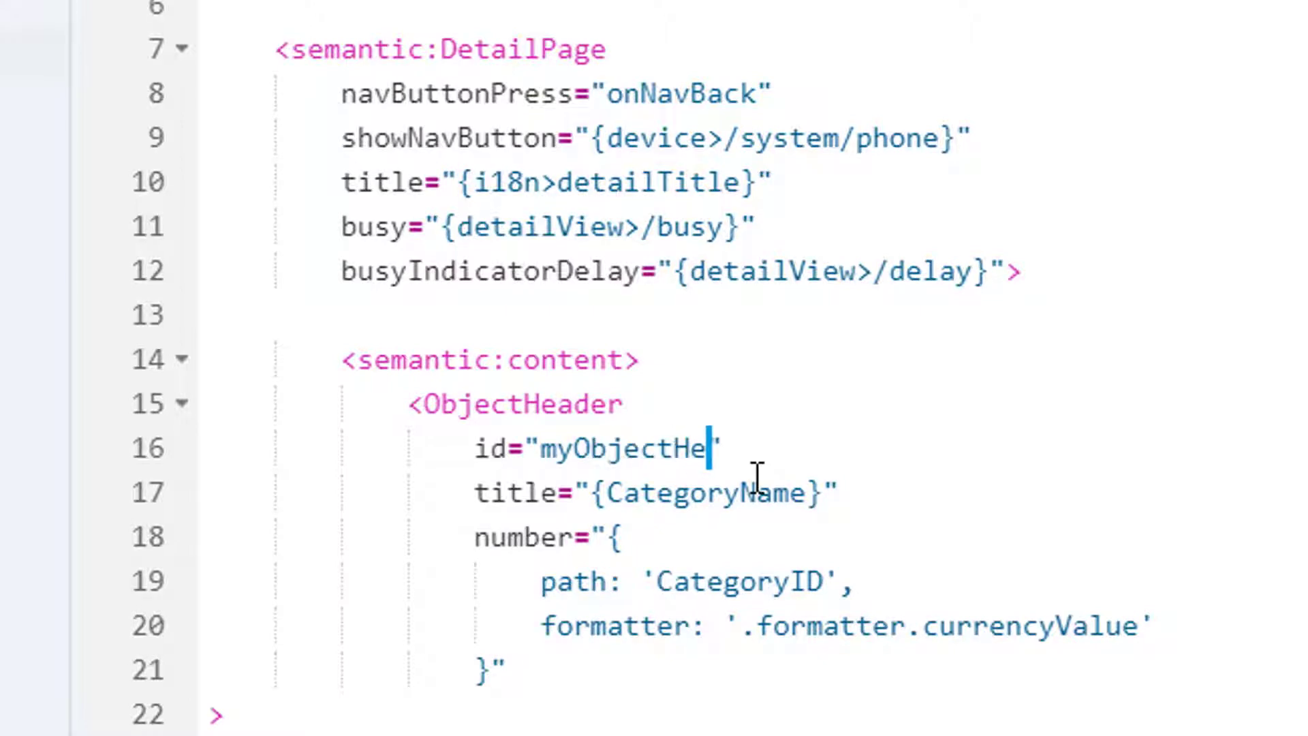
text(ader)
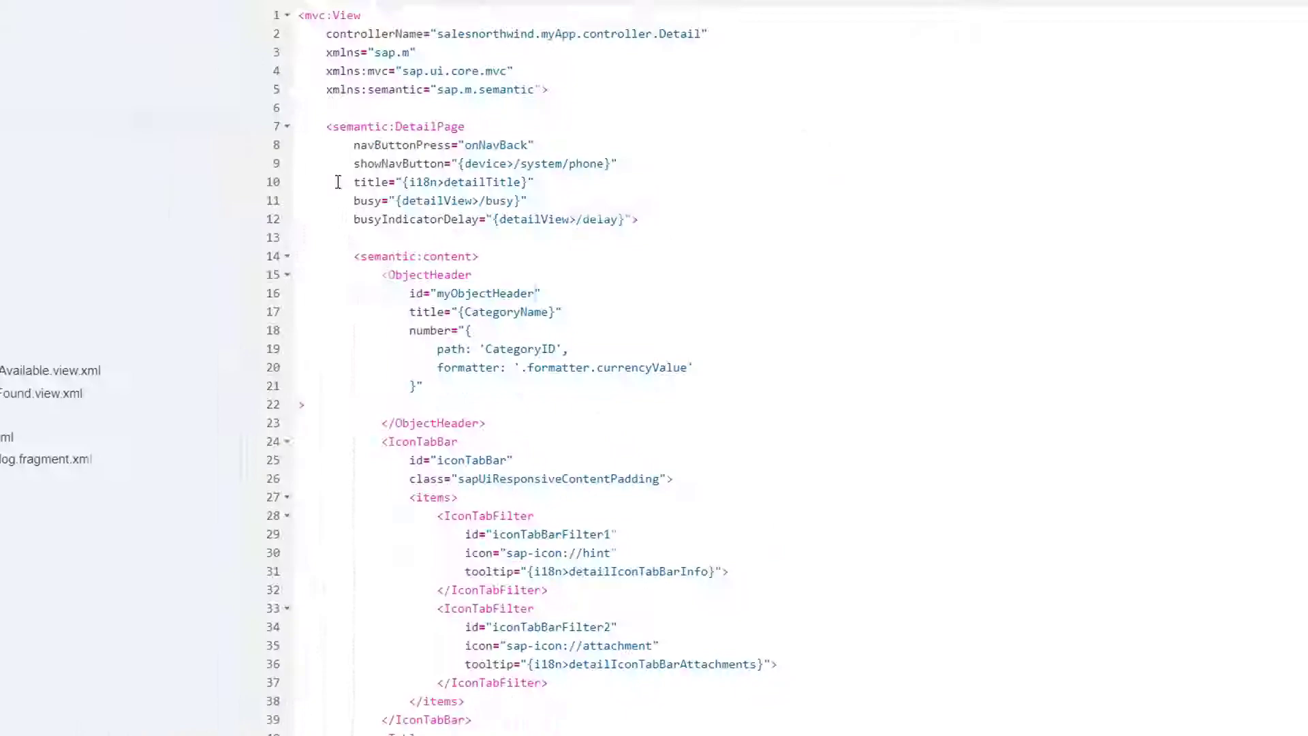
Step: In index.html add settings: { id: "myApp" } to the ComponentContainer after its name
click(390, 48)
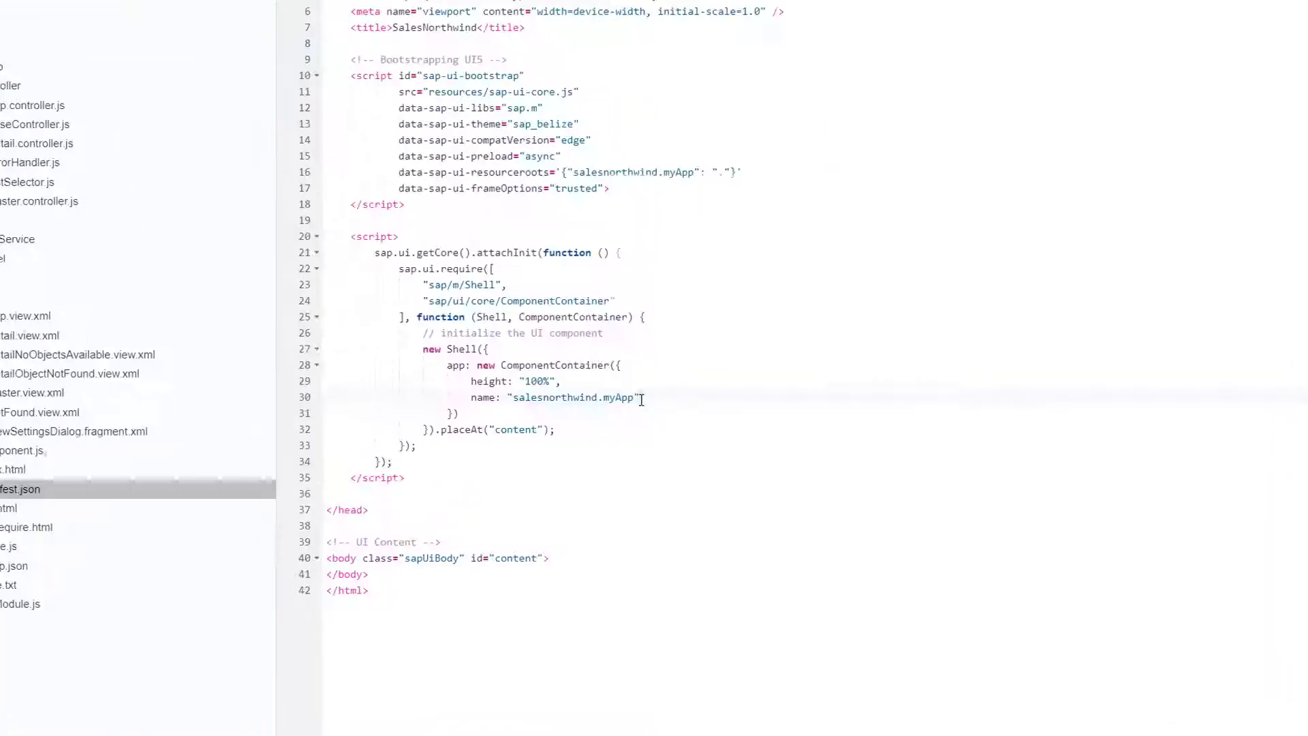
text(,)
key(Return)
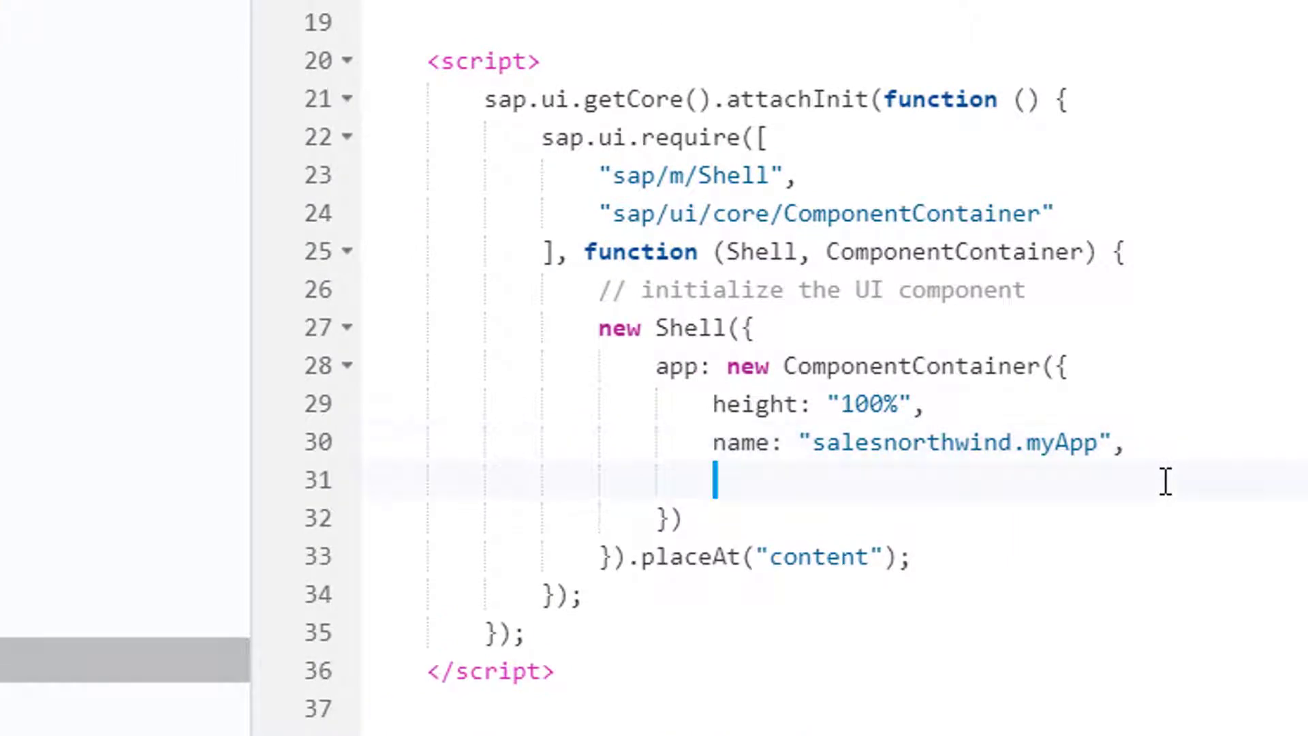
text(setting)
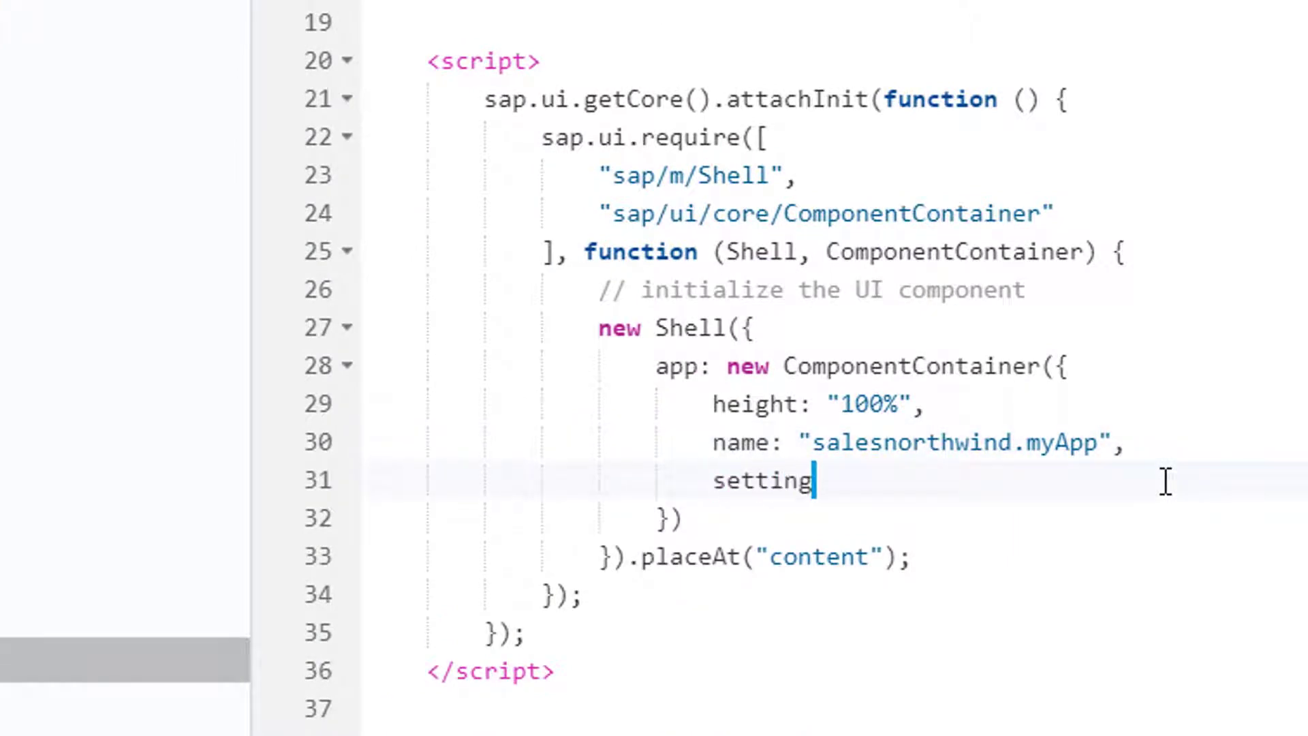
text(s: )
text({)
key(Return)
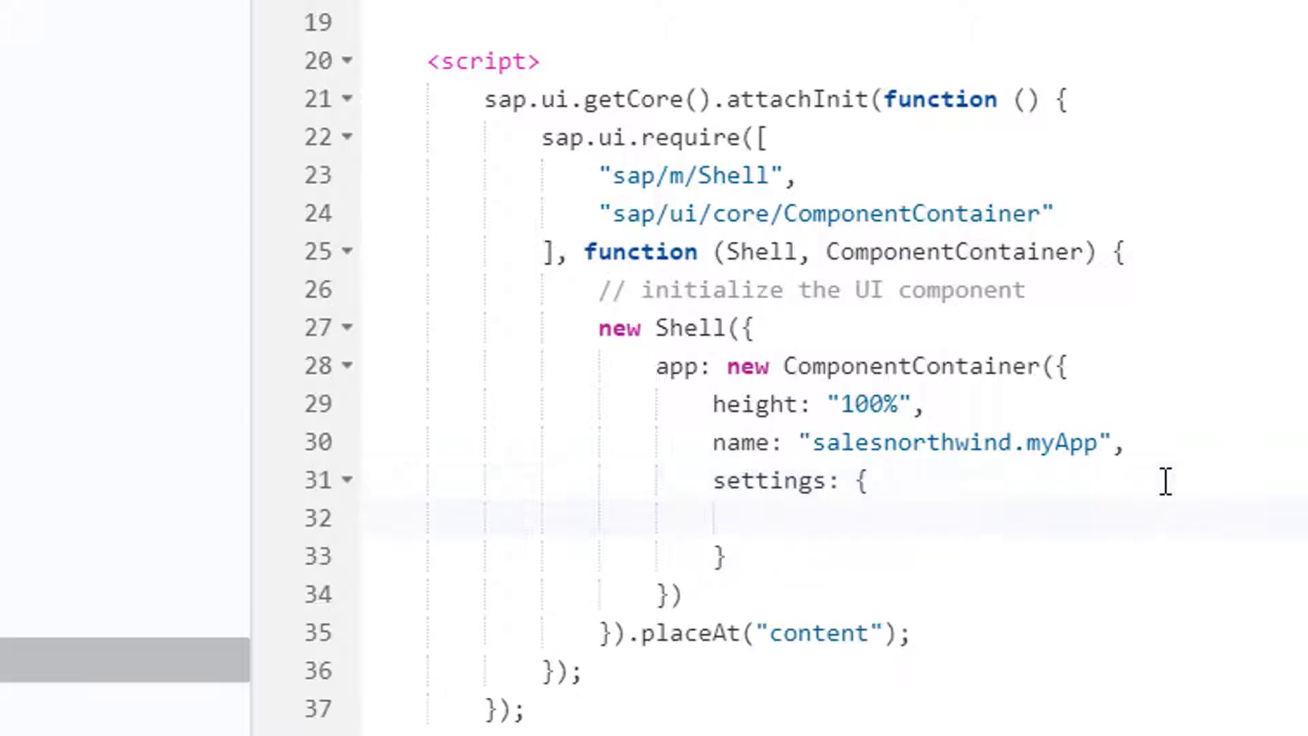
text(id: )
text("myApp)
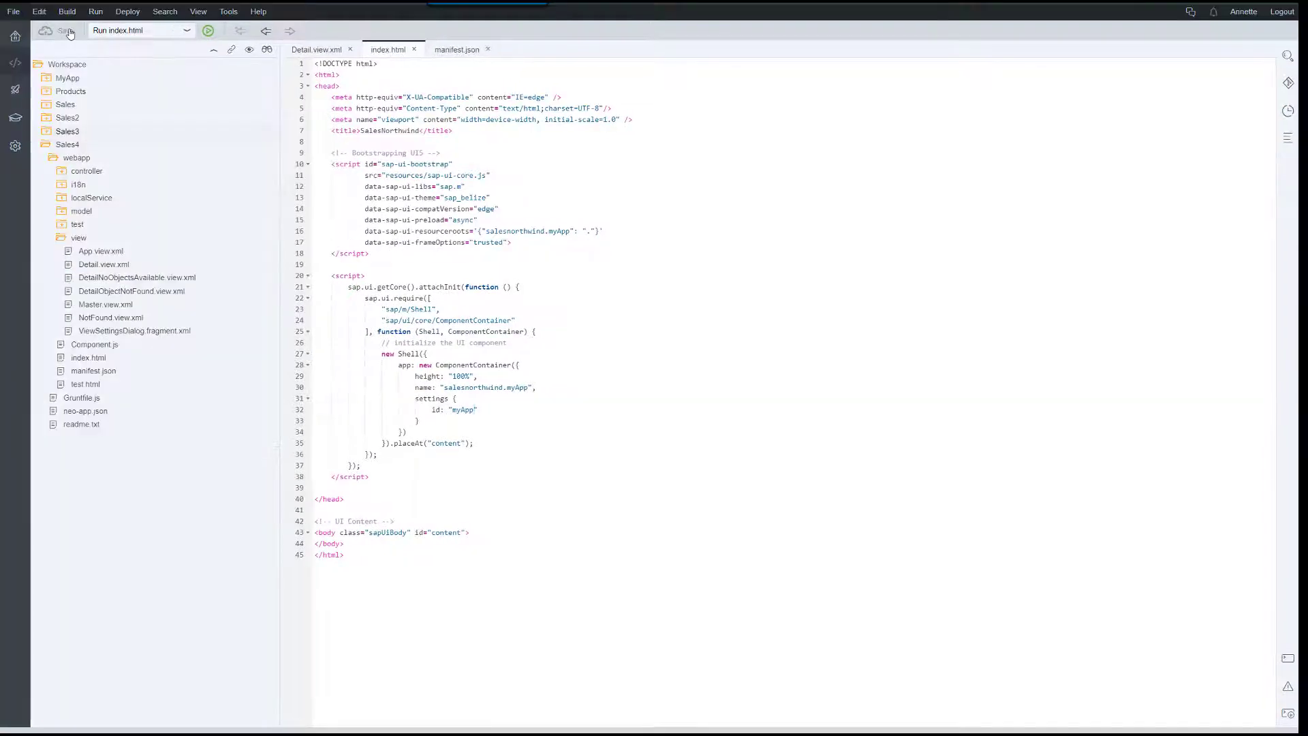
Step: In manifest.json add "viewId": "myDetail" to the object target and save the file
click(457, 47)
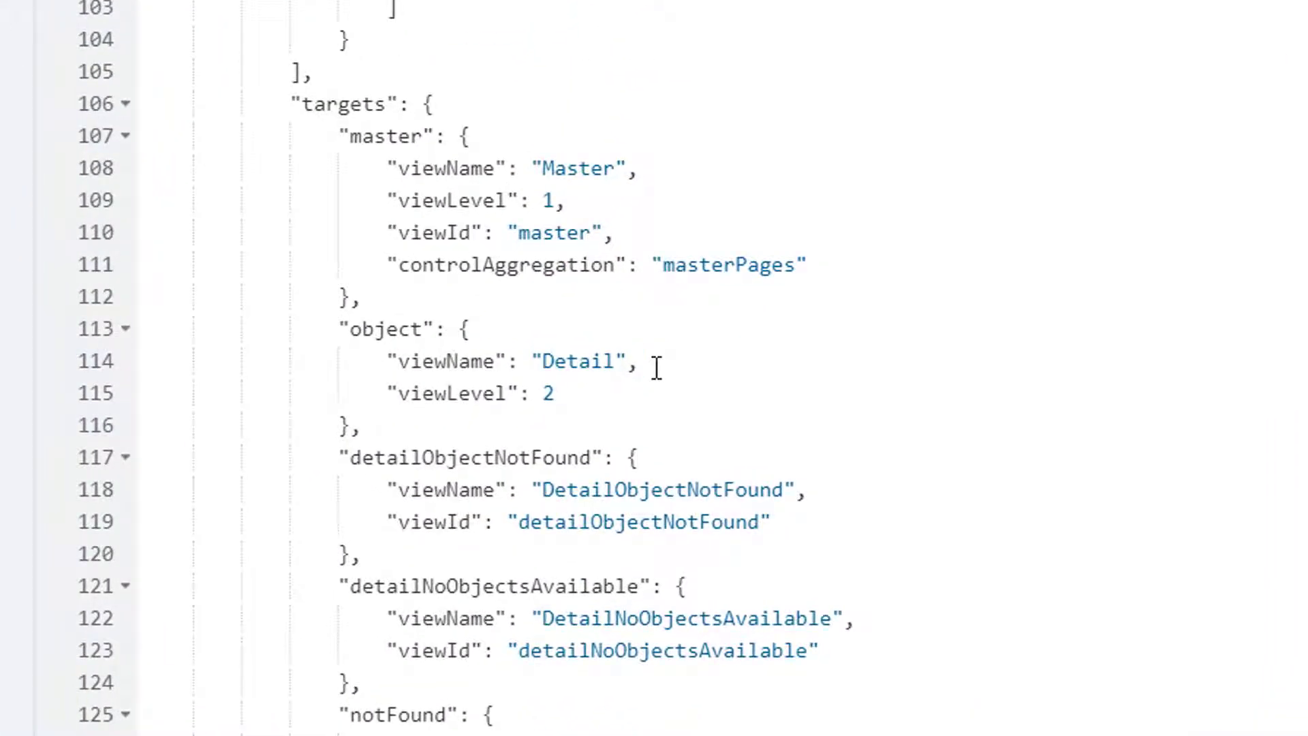
key(Return)
text("view)
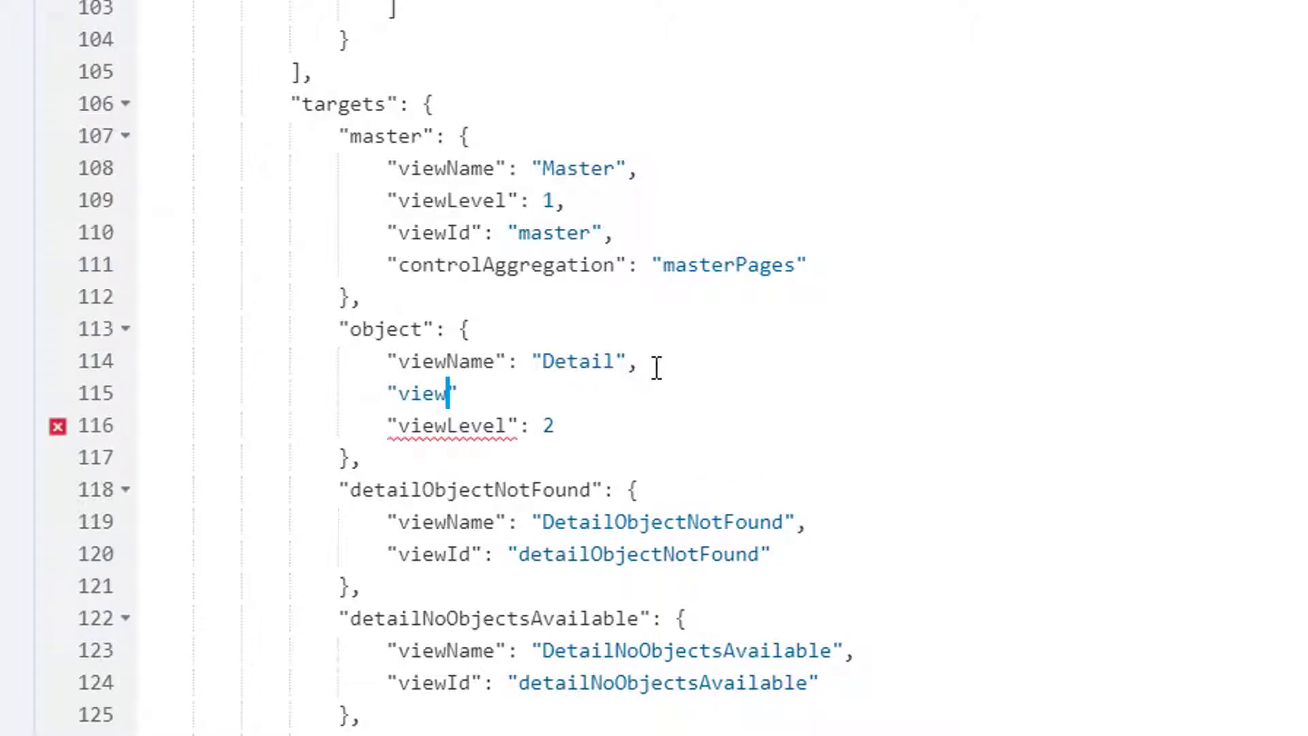
text(Id)
key(Right)
text(:)
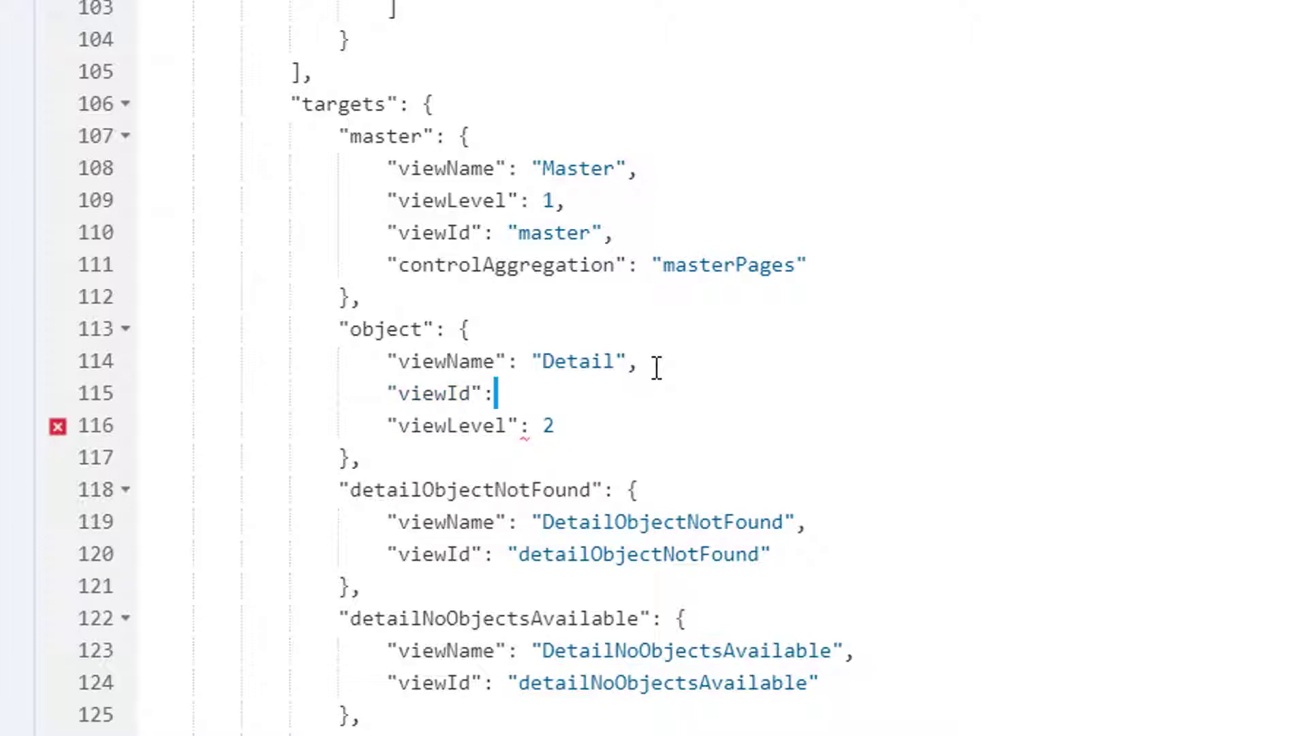
text( ")
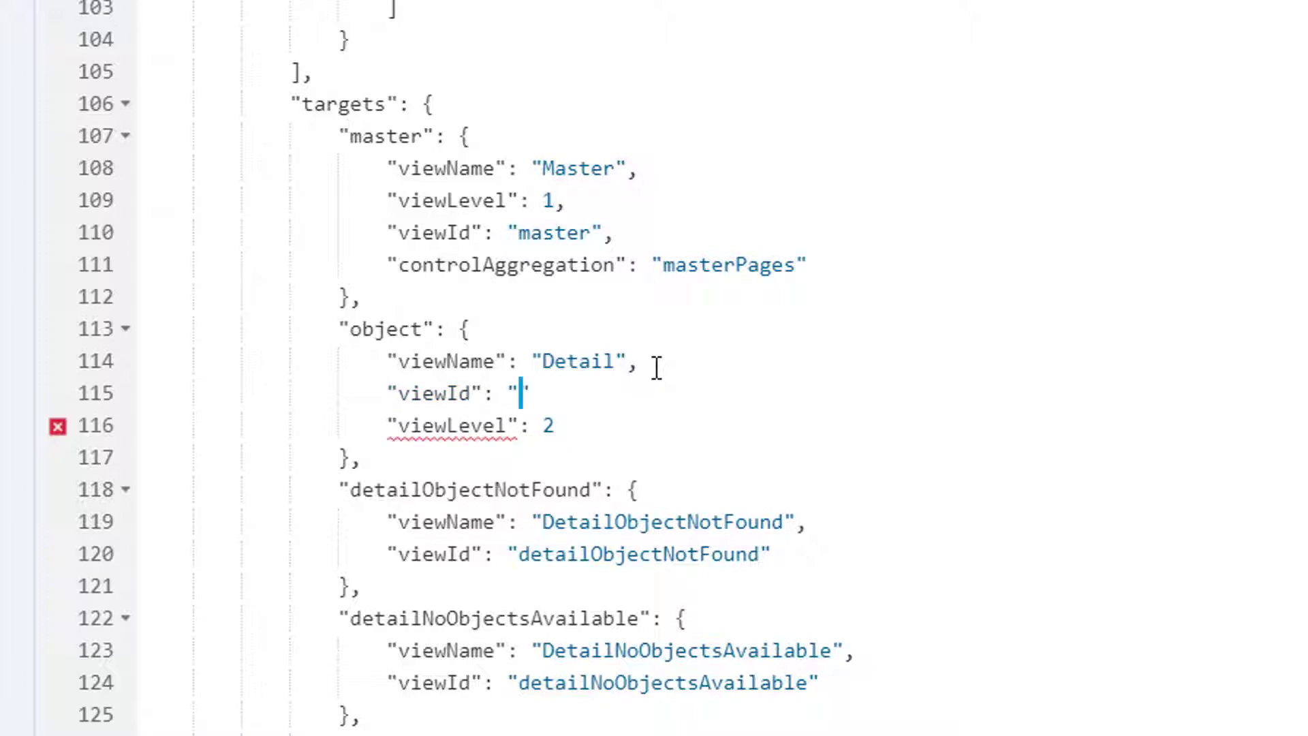
text(myDetail)
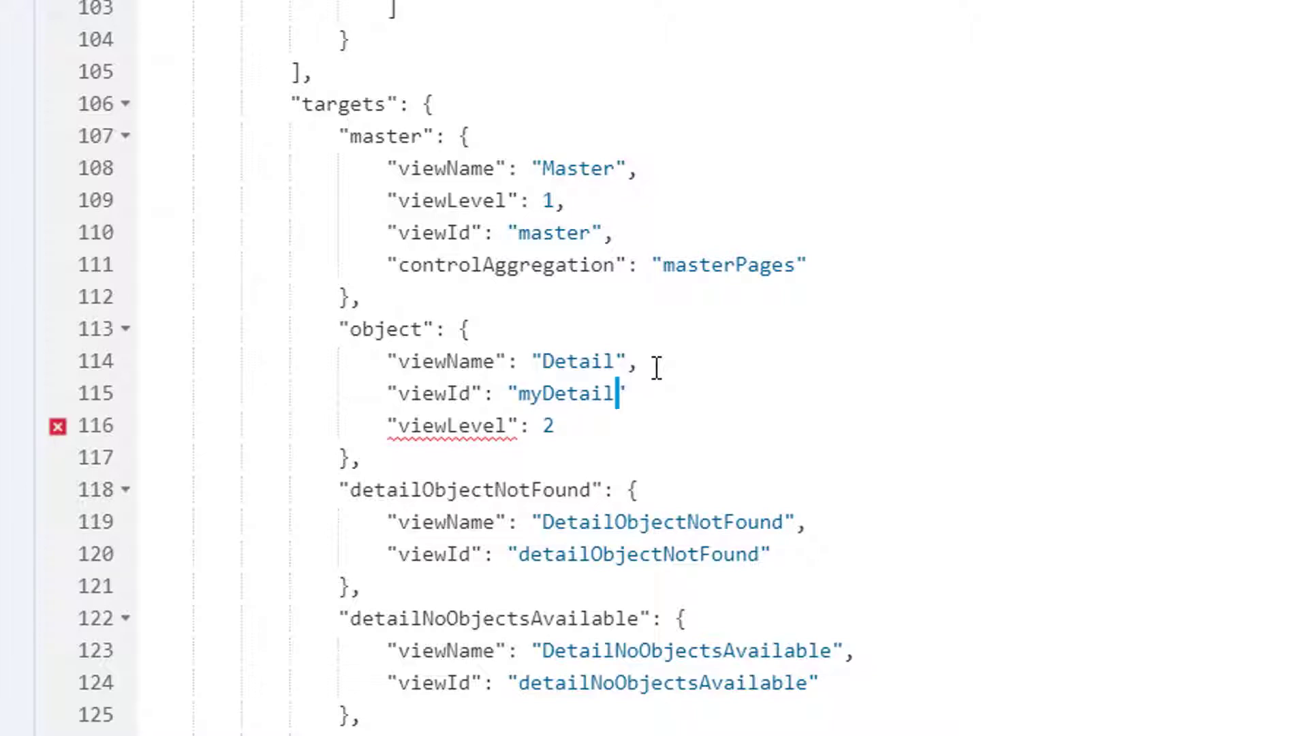
key(Right)
text(,)
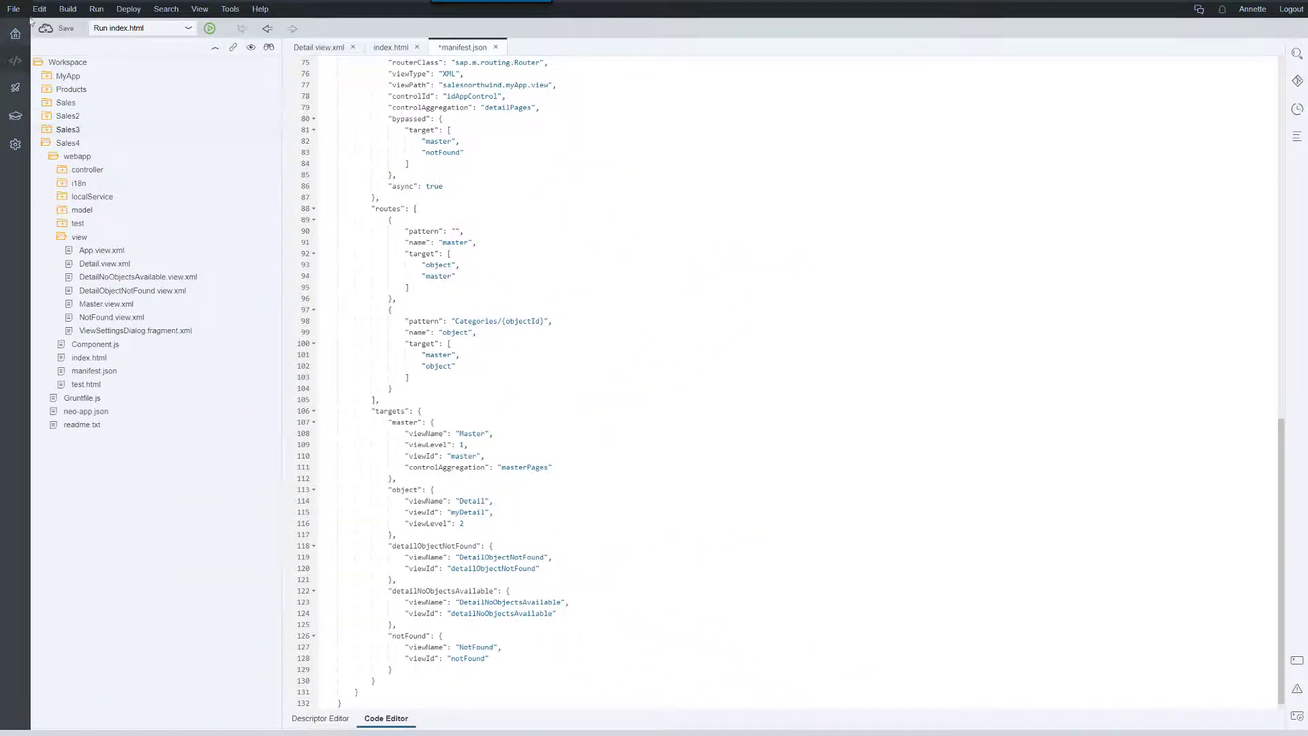
click(57, 28)
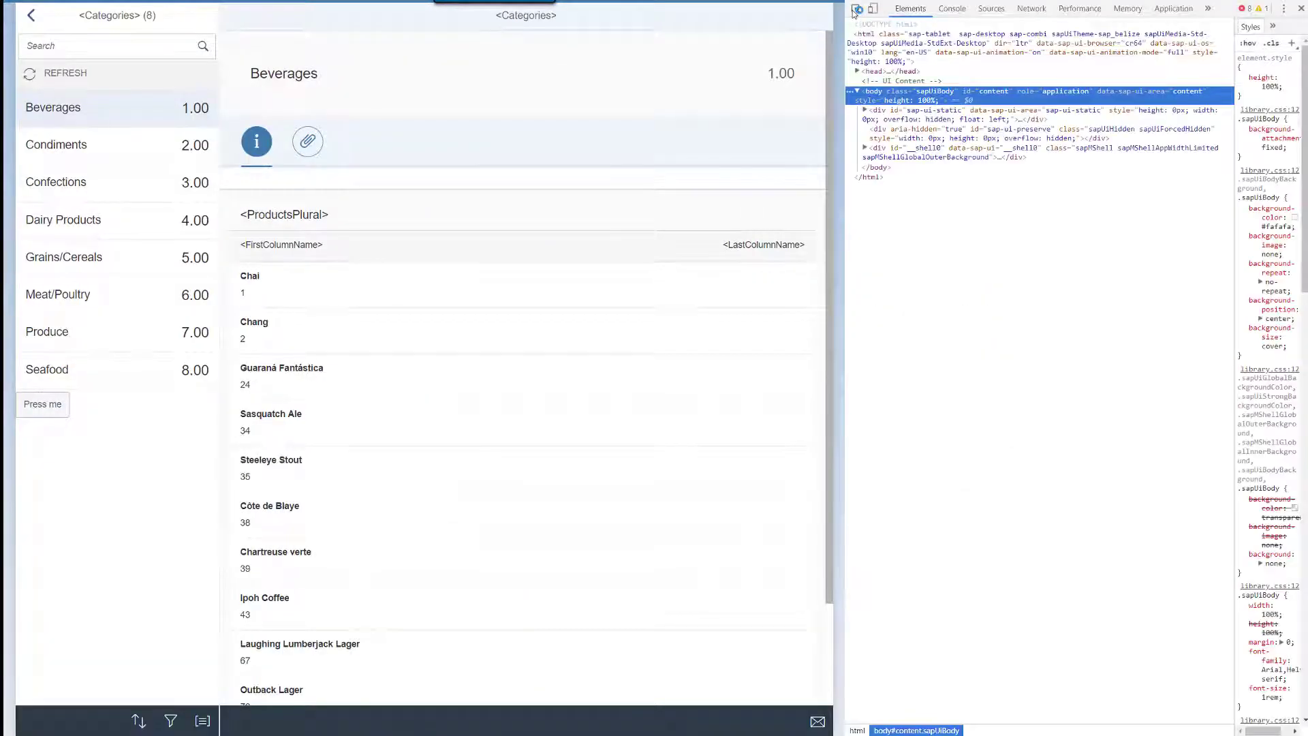
Step: Inspect the Beverages title again to confirm the stable id myApp---myDetail--myObjectHeader-title
click(856, 8)
click(306, 77)
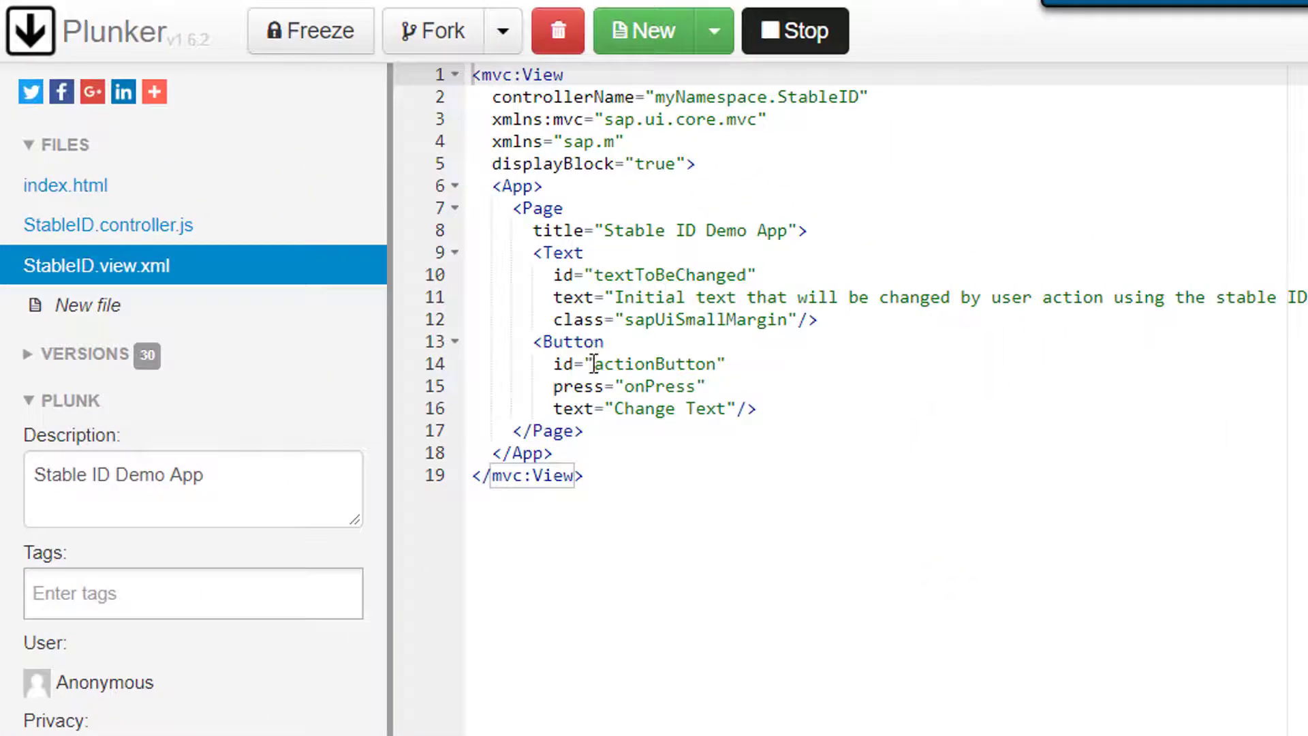
Step: Trace textToBeChanged and actionButton ids into StableID.controller.js, then run Change Text in the preview
drag(595, 274, 749, 275)
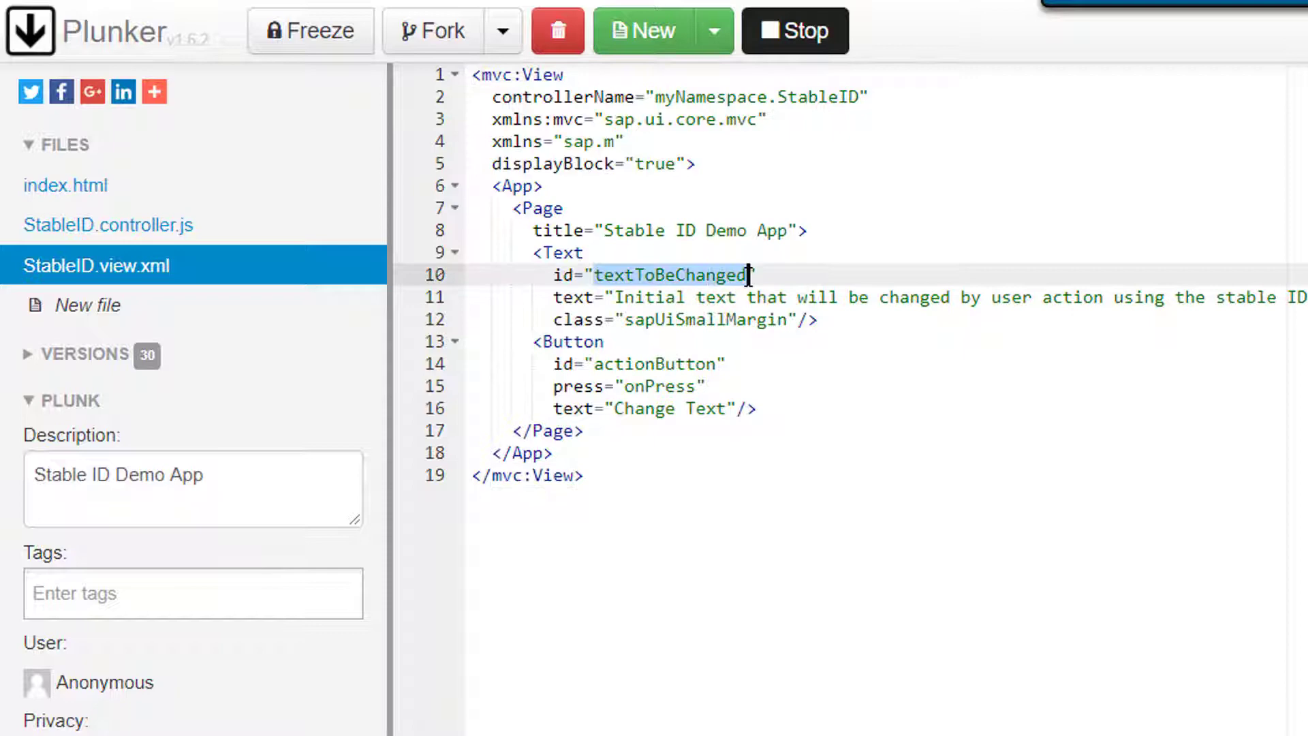
click(184, 225)
drag(686, 252, 840, 252)
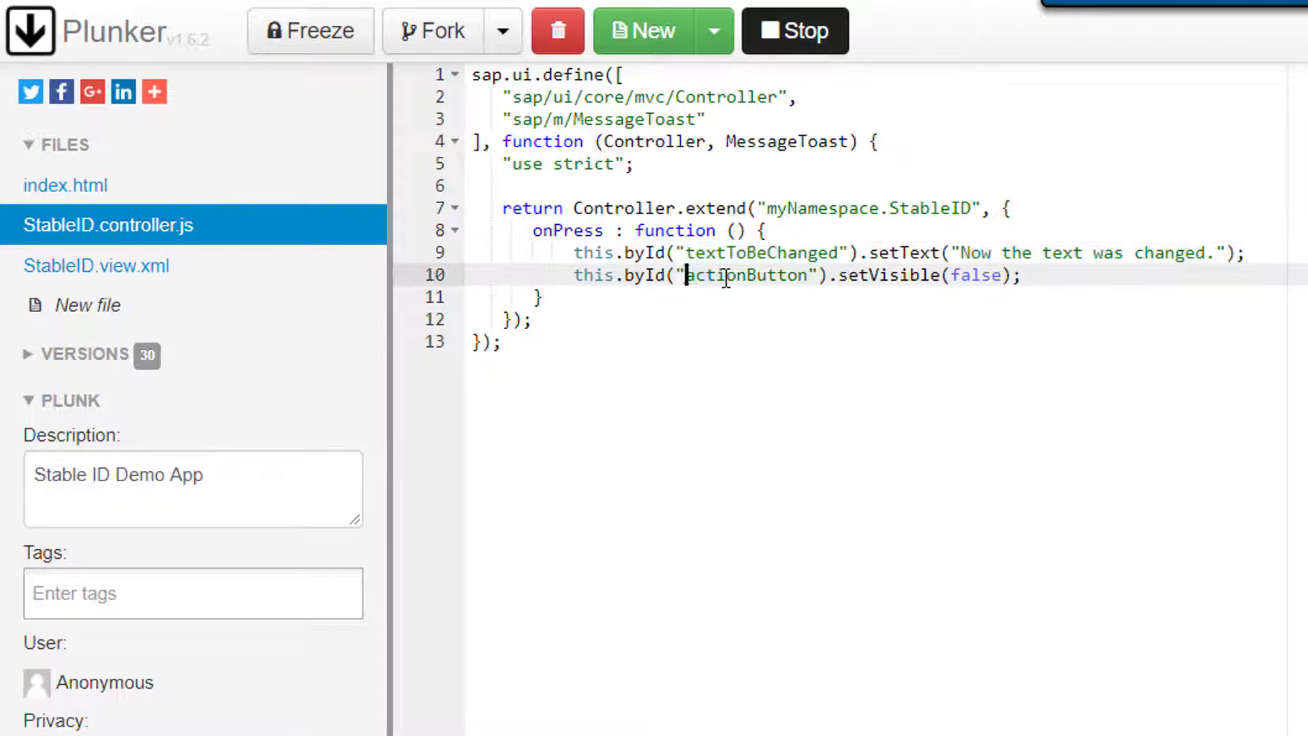
drag(687, 276, 808, 275)
click(999, 54)
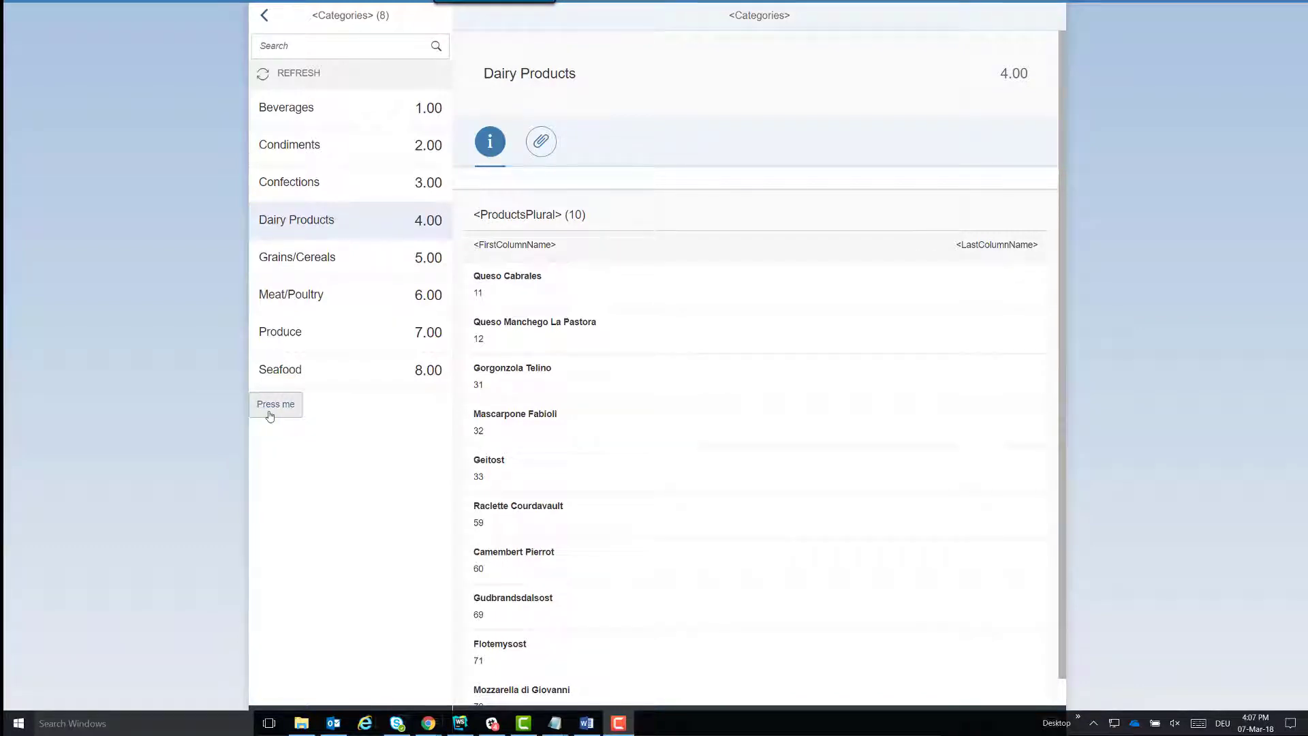
Step: In Master.js highlight the iSearchMyButton matcher that finds the button by its Press me text
key(alt+Tab)
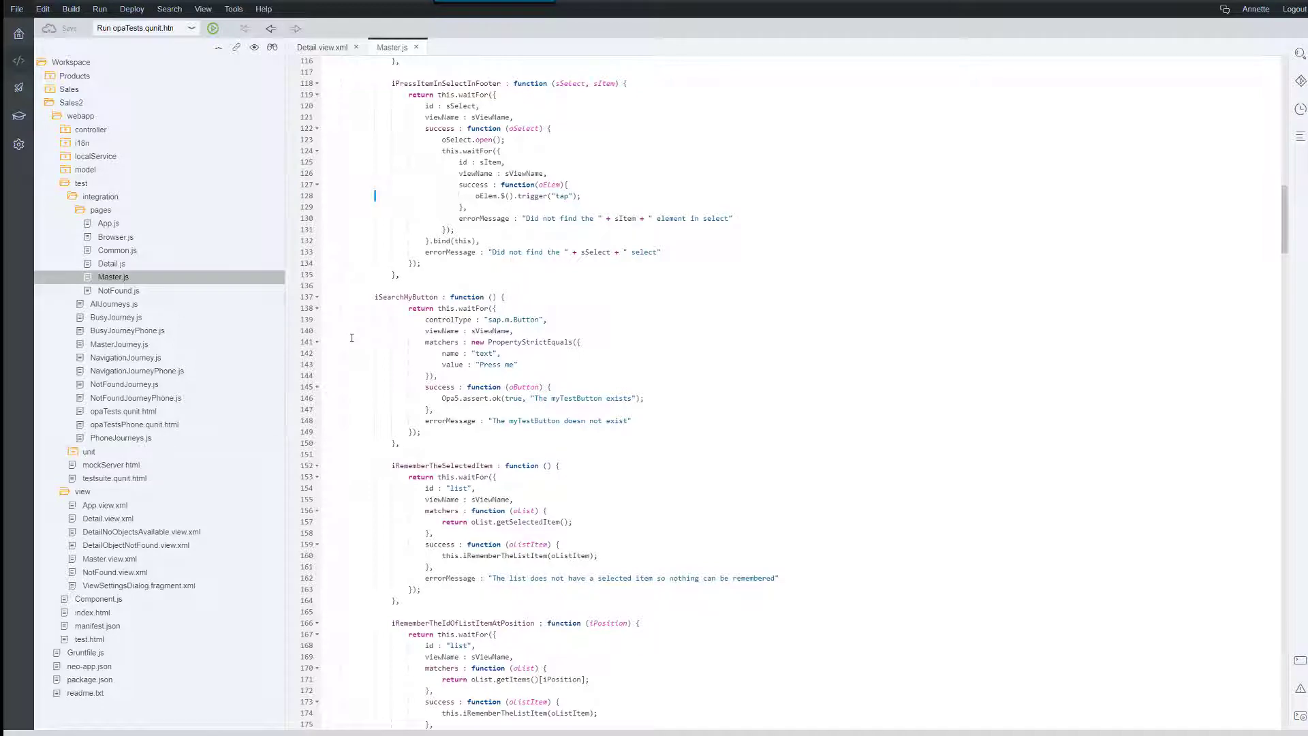
click(376, 297)
drag(426, 342, 505, 364)
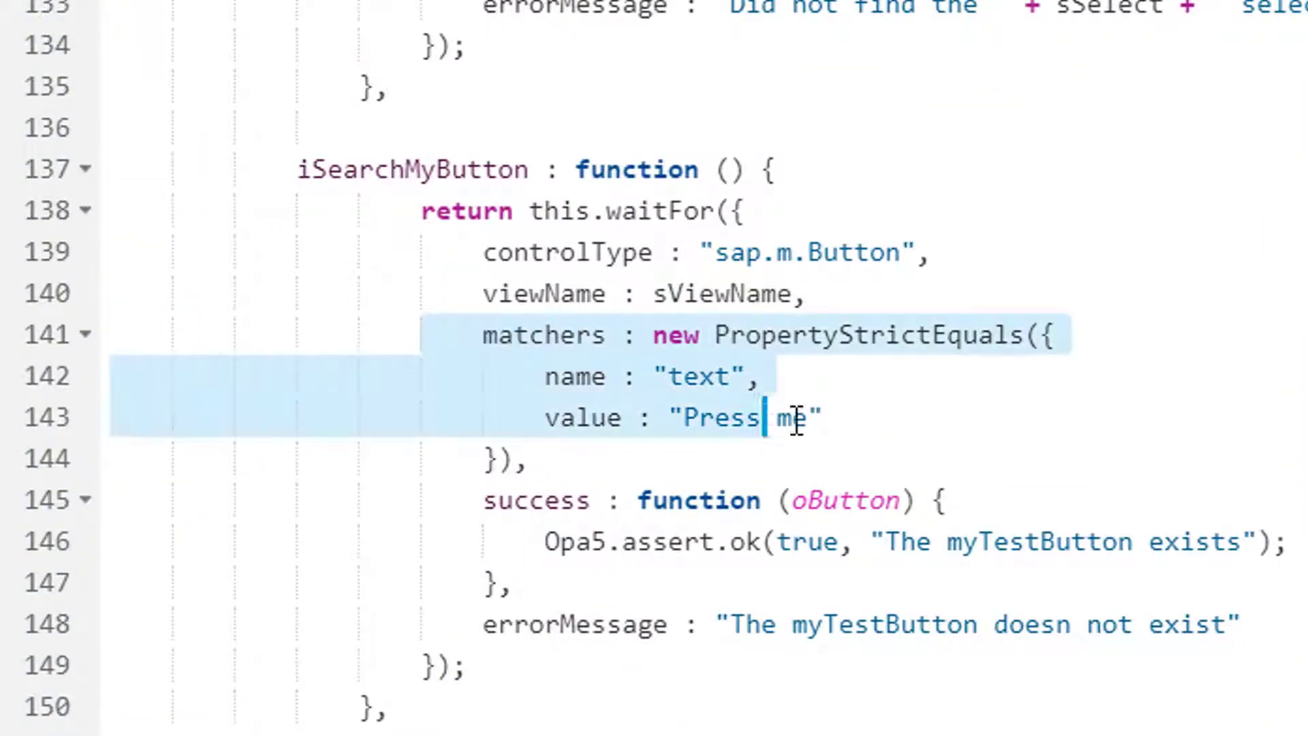
drag(794, 418, 840, 419)
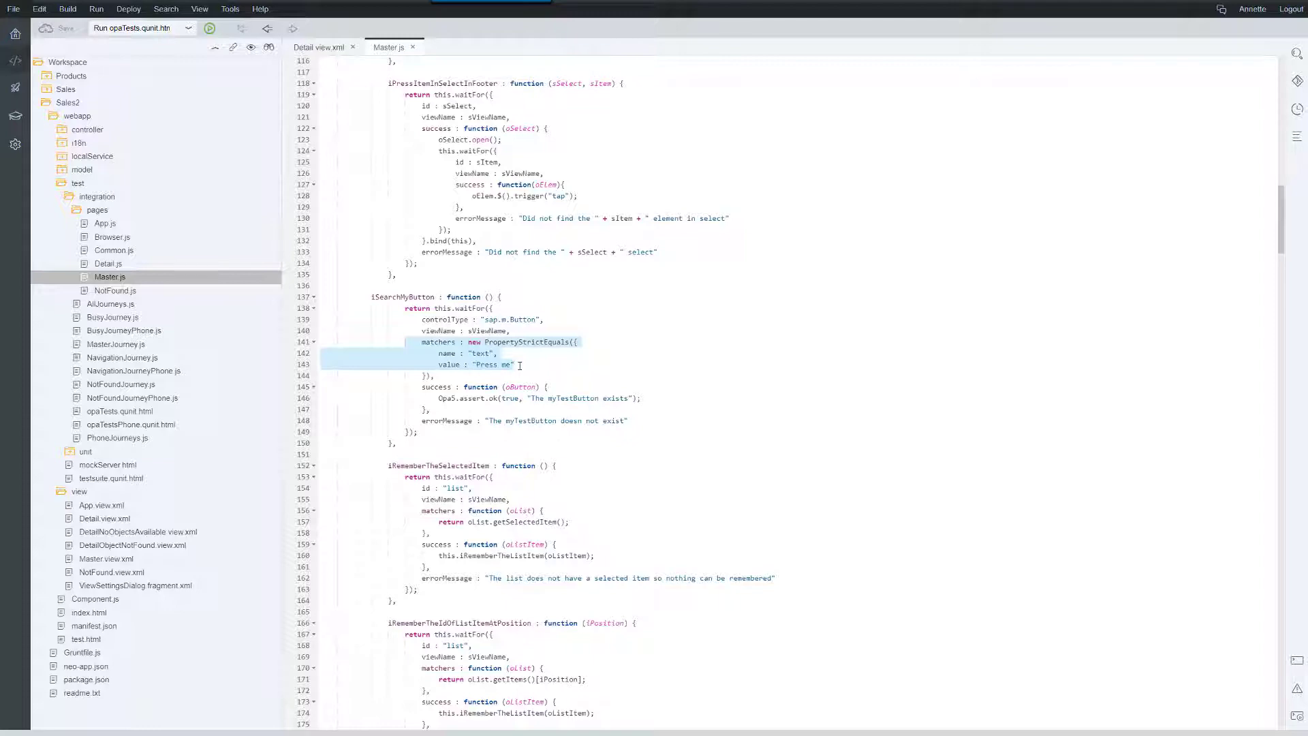
Step: Replace the controlType line with id : "myTestButton" and delete the Press me matchers block
drag(422, 319, 551, 320)
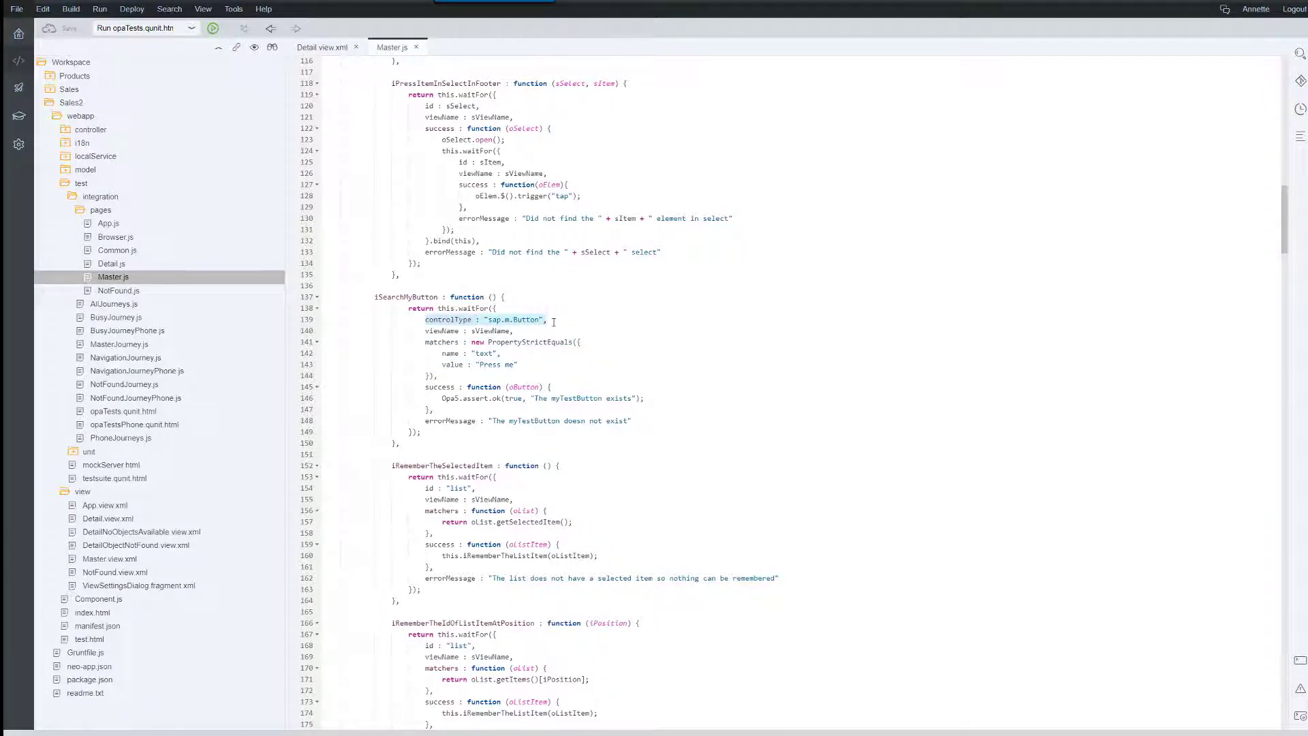
text(i)
text(d)
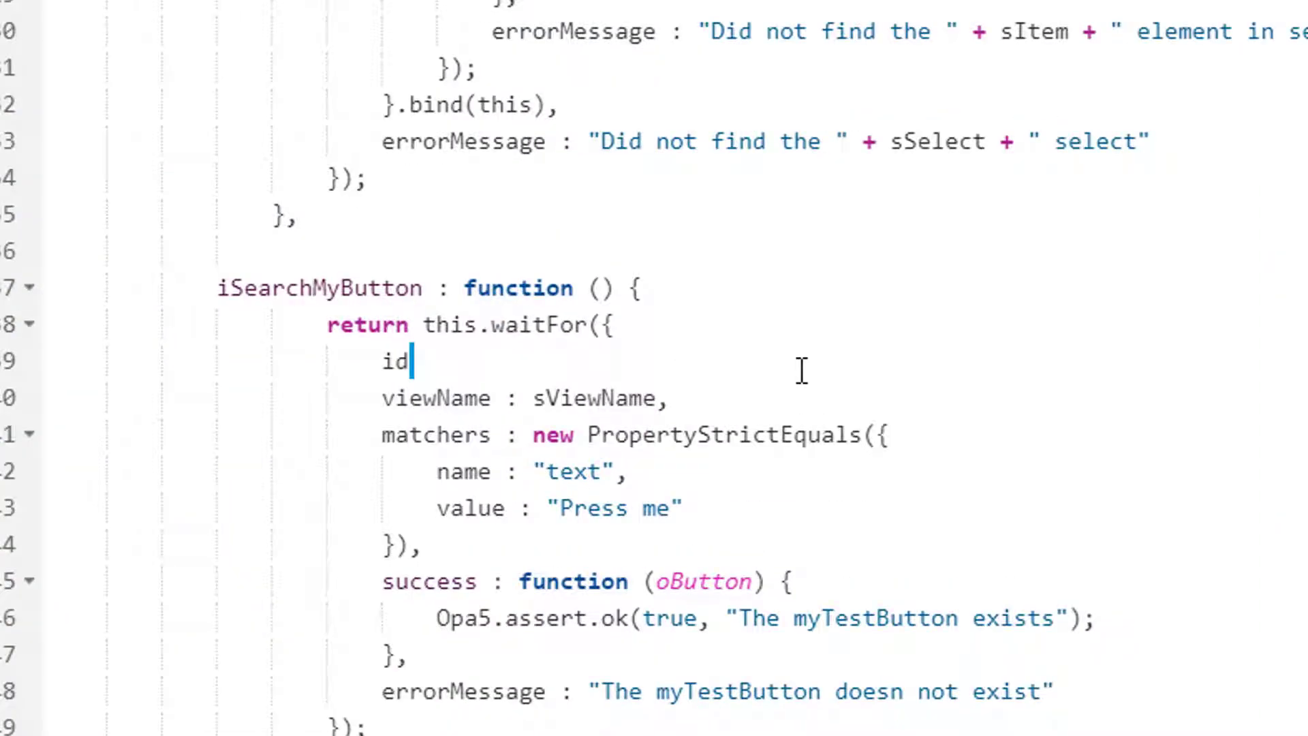
text( : )
text("myTe)
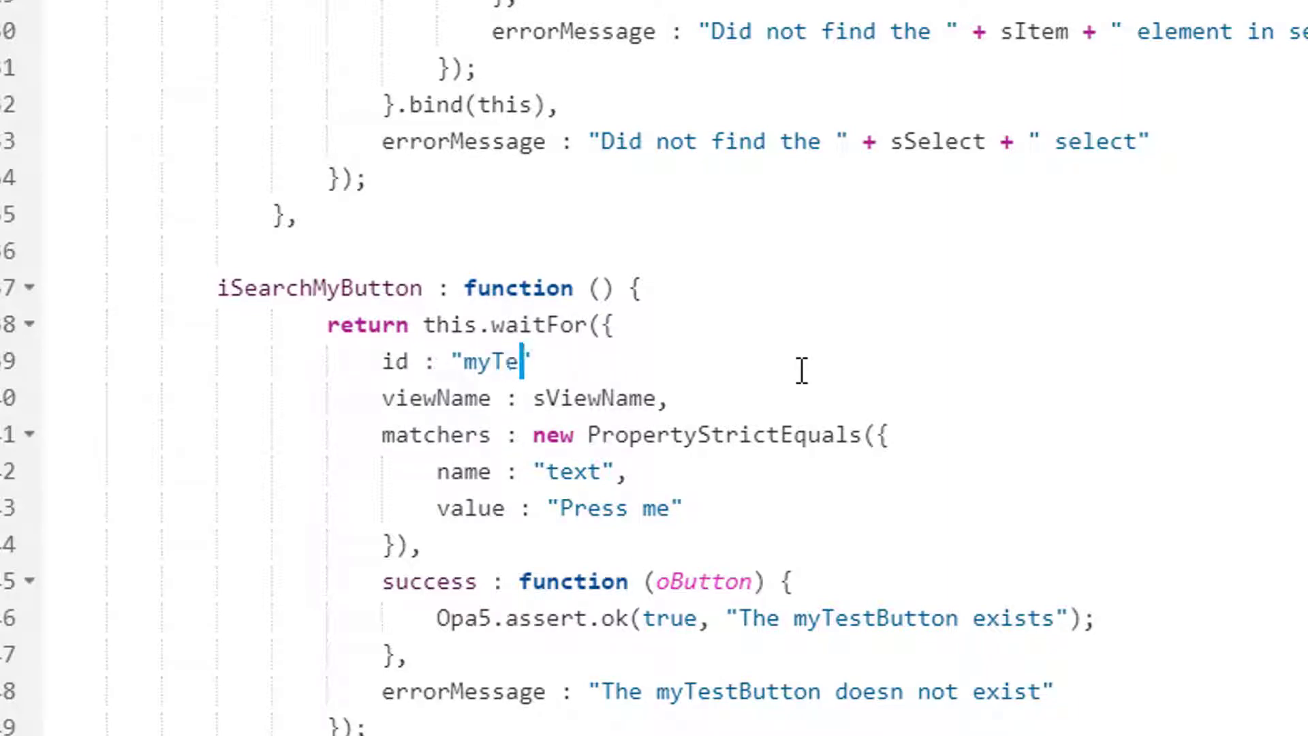
text(stButton)
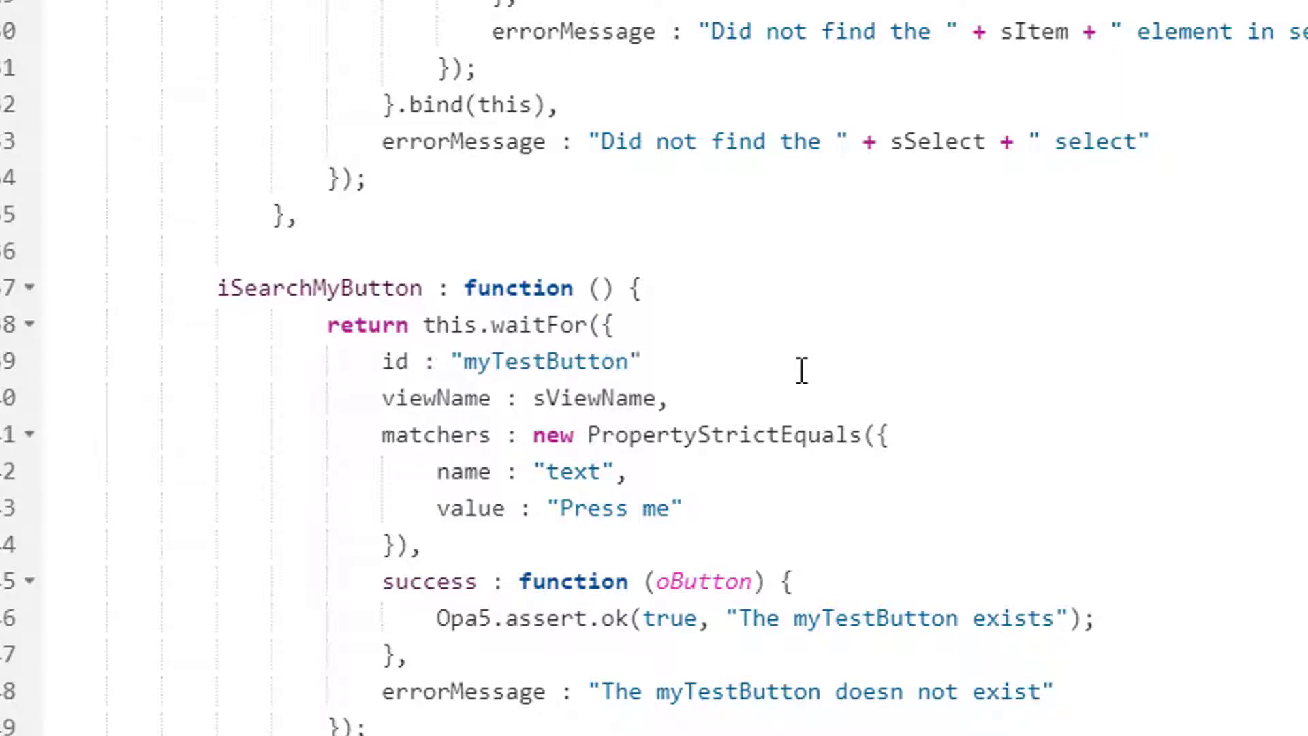
text(",)
drag(381, 434, 425, 546)
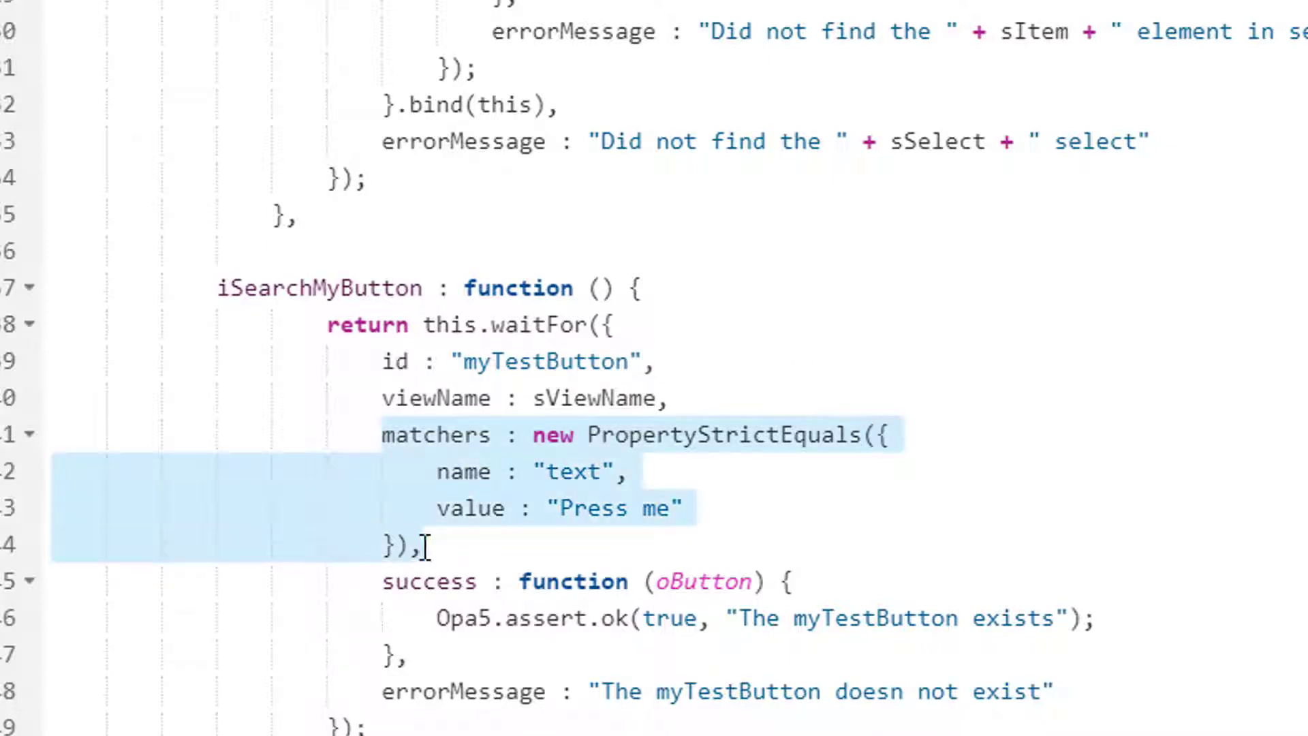
key(BackSpace)
key(BackSpace)
key(BackSpace)
key(BackSpace)
key(BackSpace)
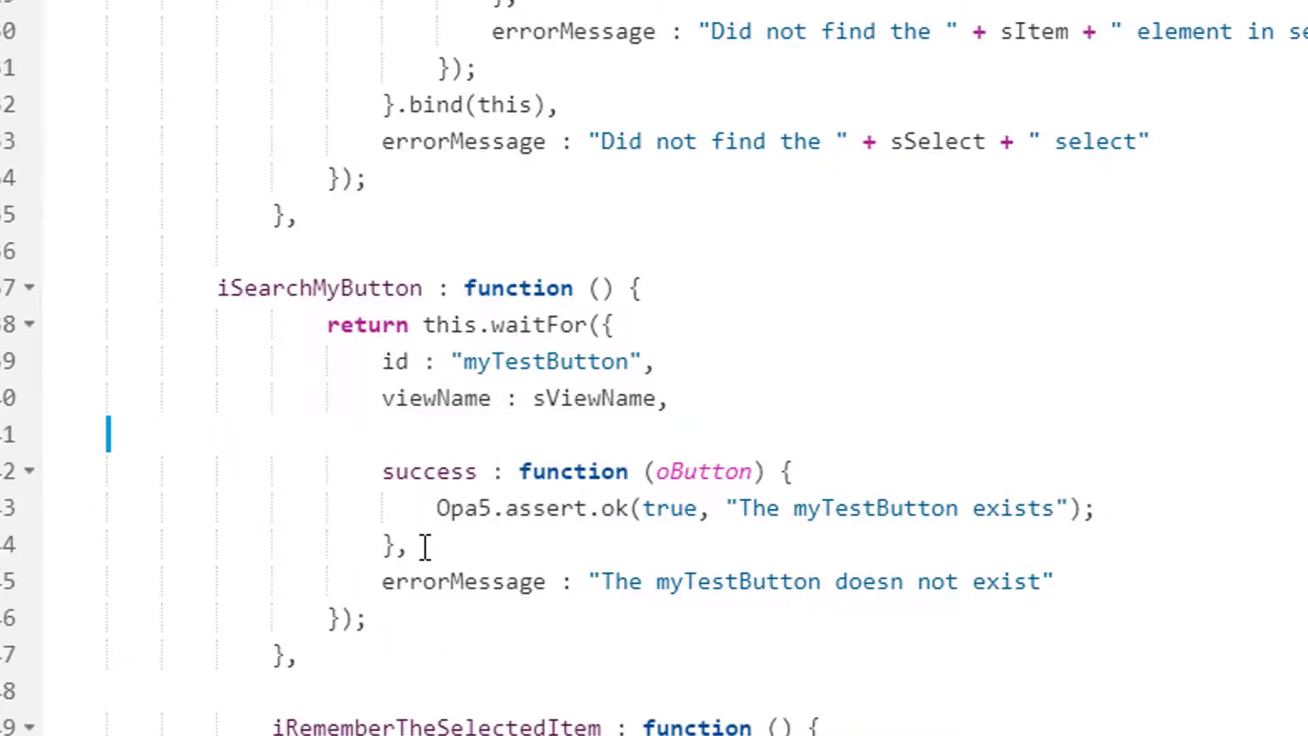
key(BackSpace)
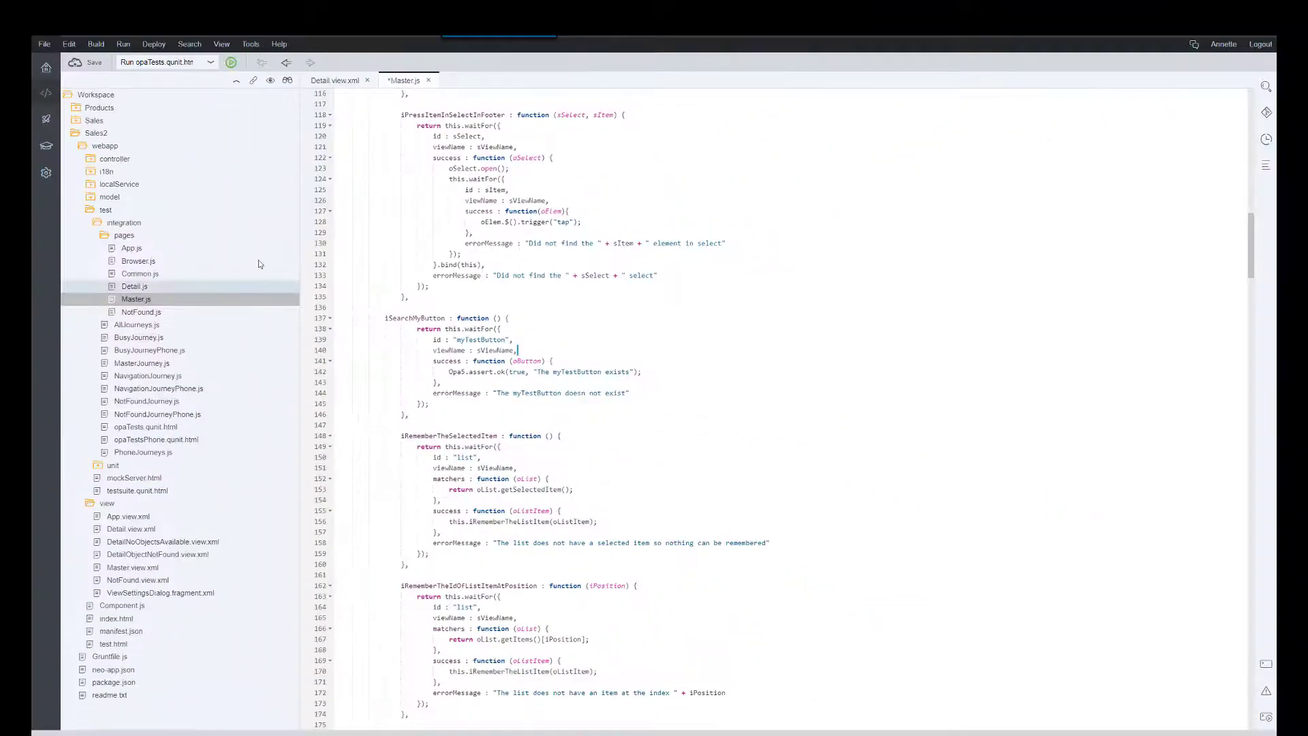
Step: Save the edited Master.js test page
click(92, 62)
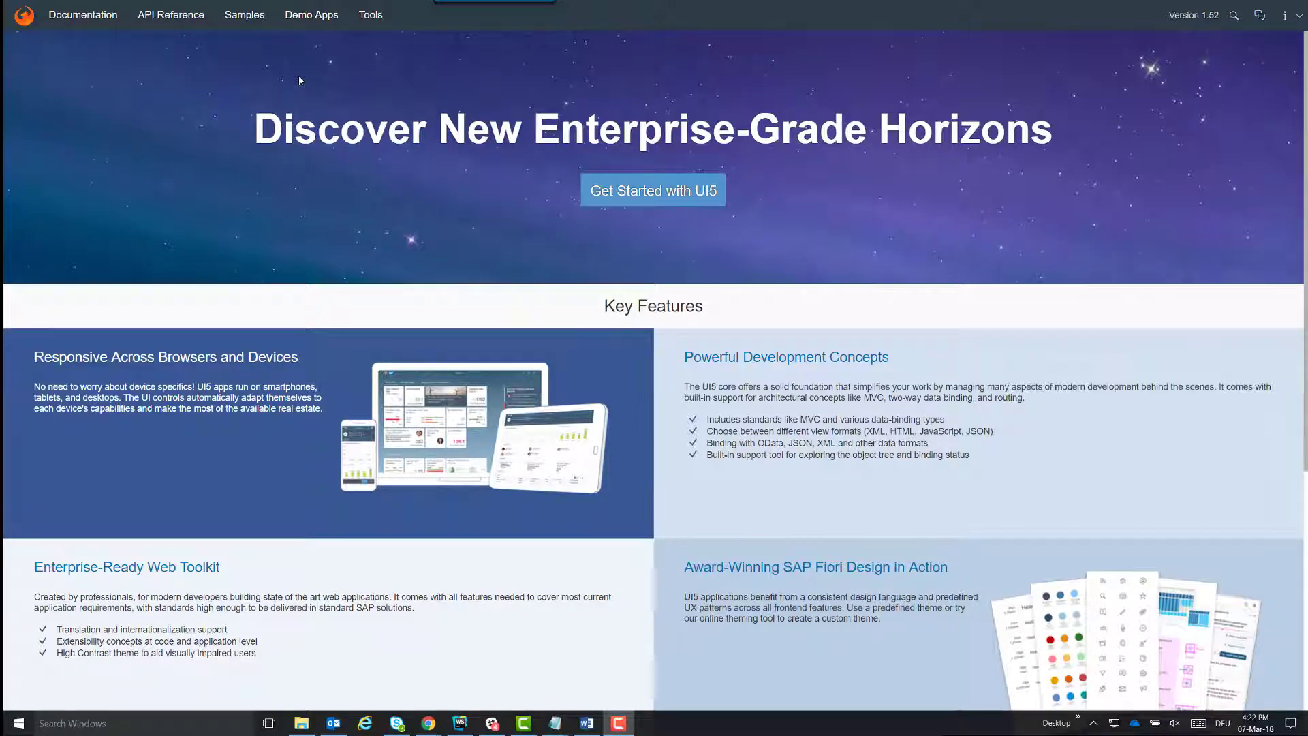
Step: Go to Demo Apps and launch the UI Adaptation at Runtime flexibility demo
click(310, 16)
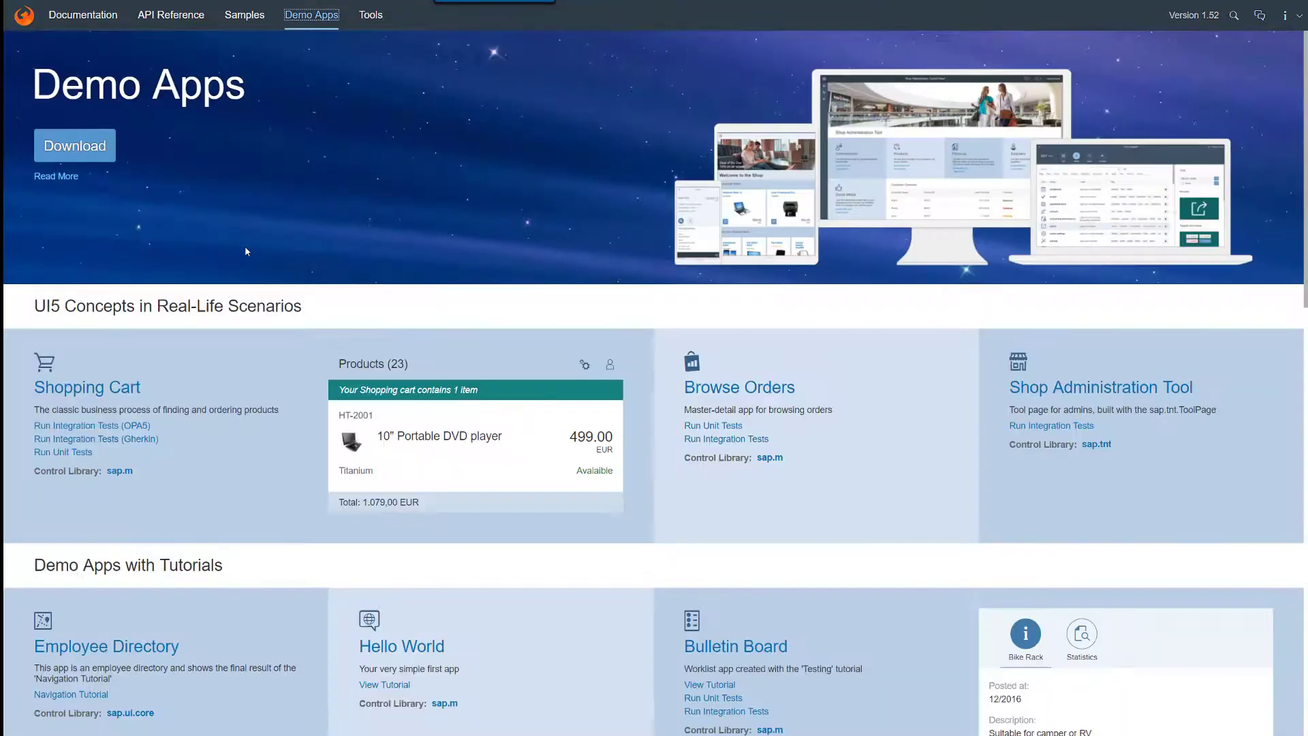
scroll(245, 246, down, 4)
scroll(247, 291, down, 4)
scroll(246, 291, down, 4)
scroll(218, 425, down, 2)
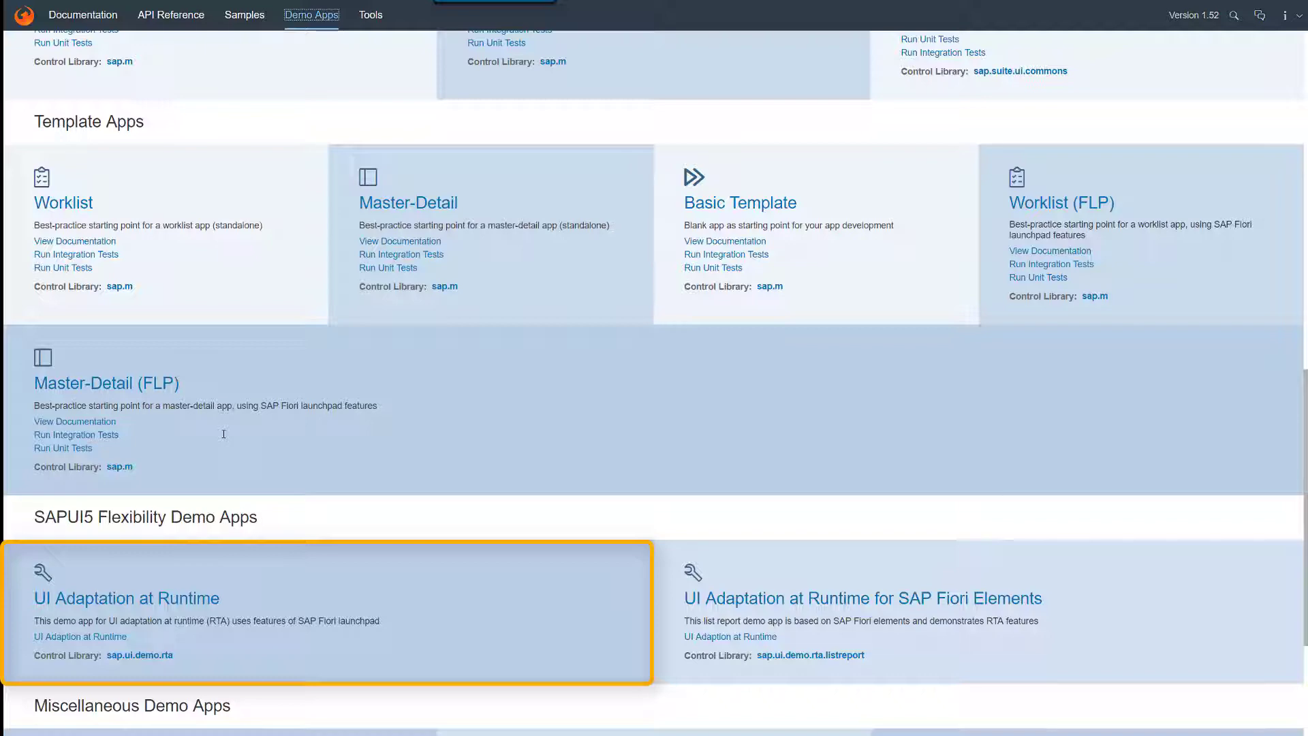
scroll(223, 435, down, 3)
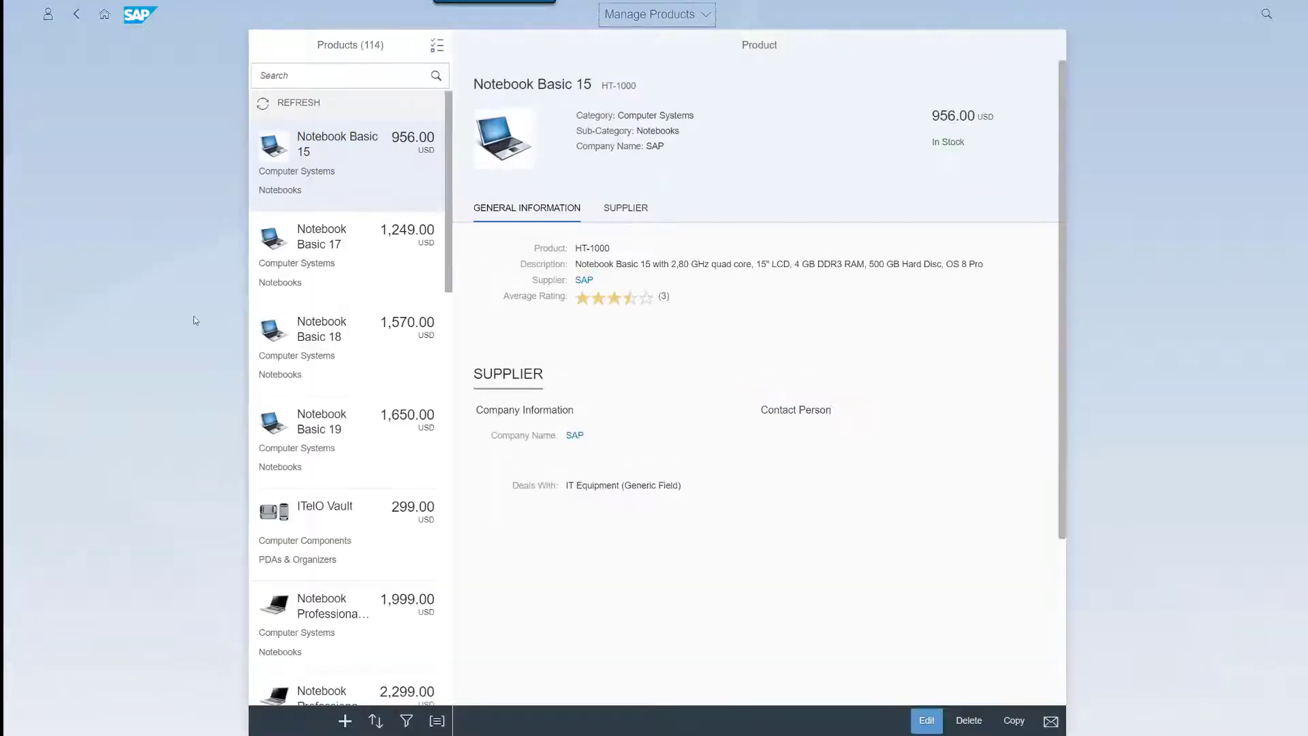
Step: Start runtime UI adaptation from the user's personal area
click(48, 15)
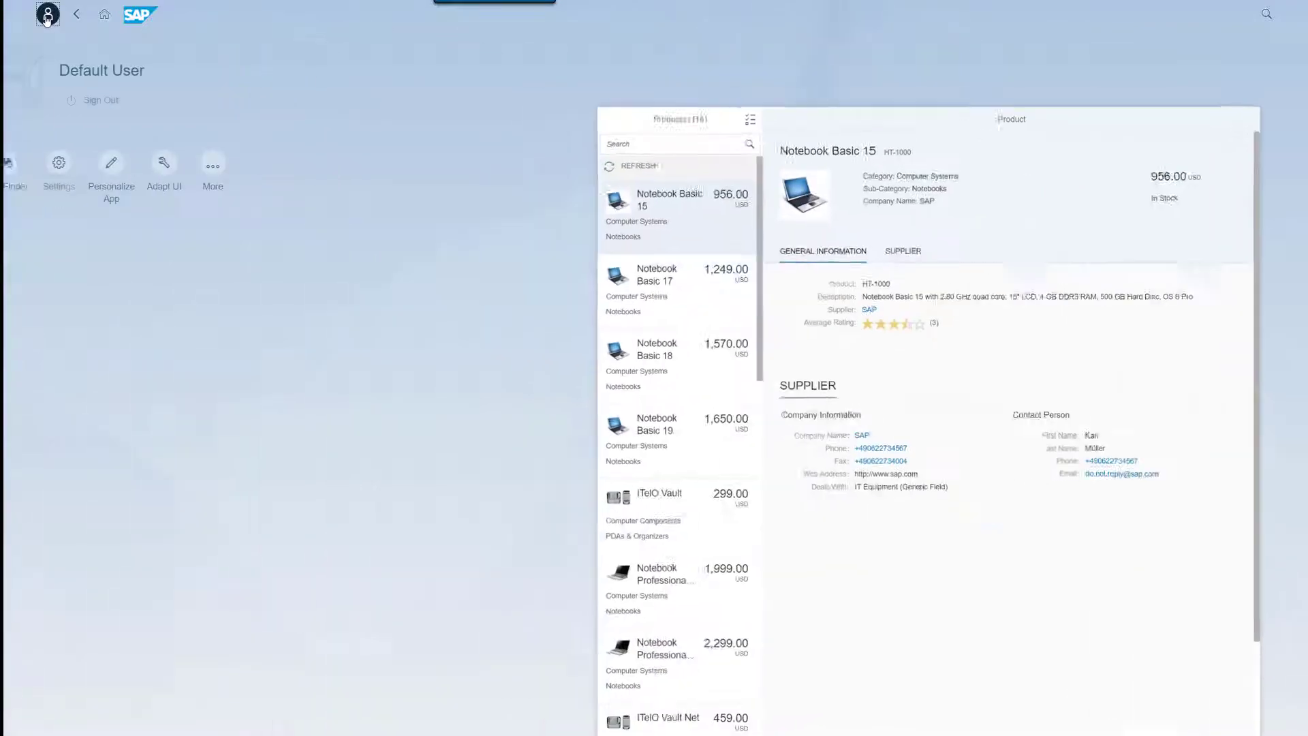
click(286, 166)
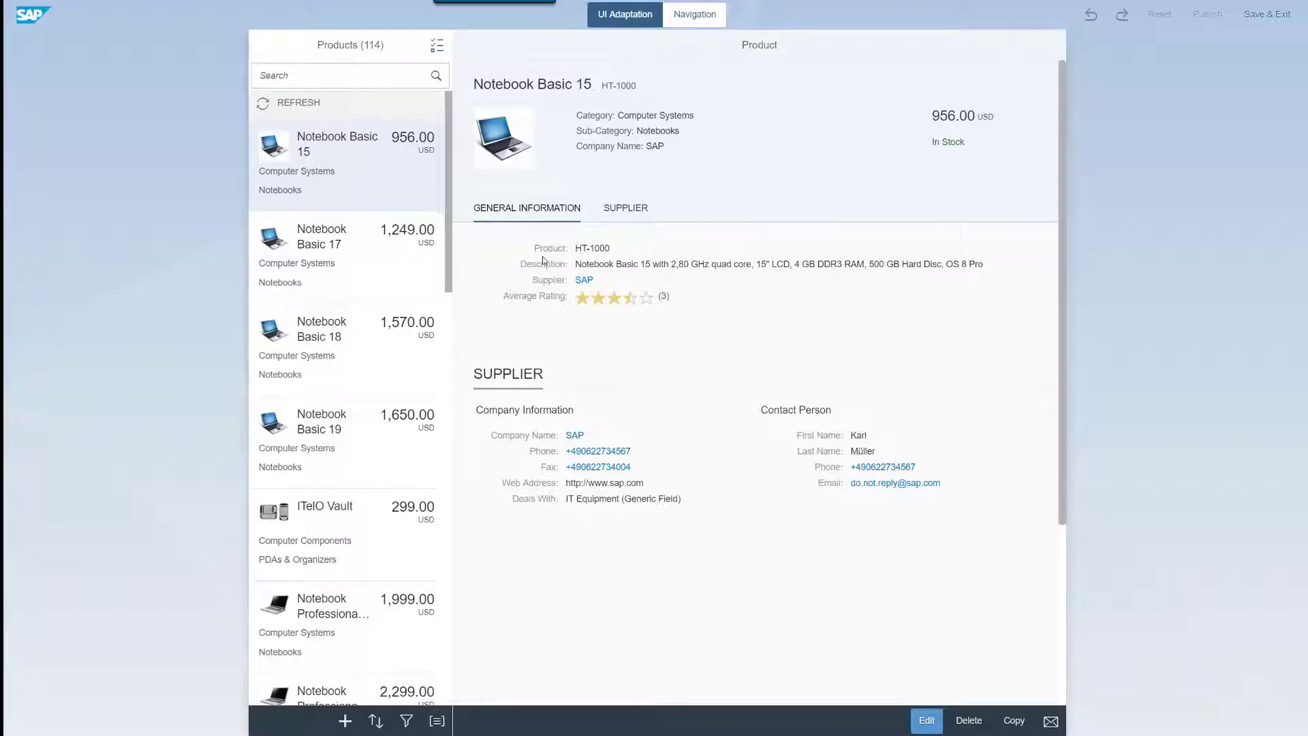
Step: Drag the Product HT-1000 field to sit below Average Rating
click(550, 249)
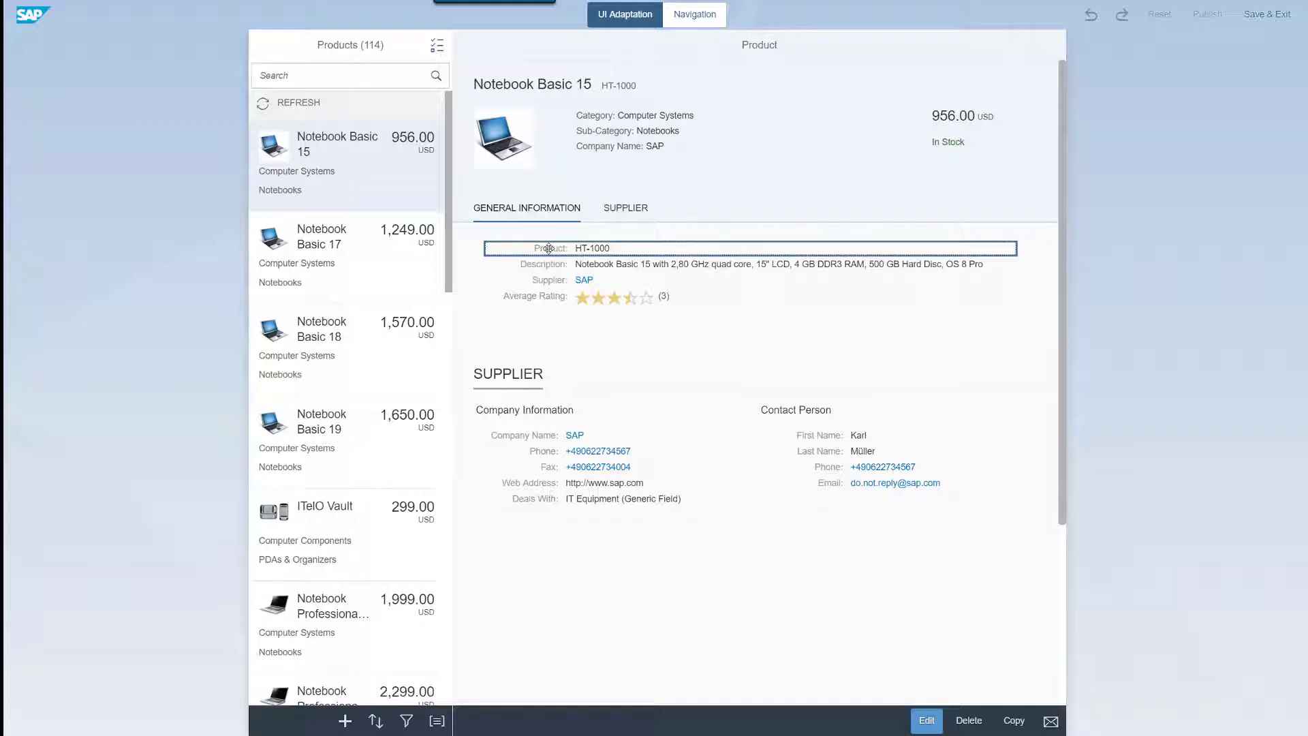
drag(552, 257, 552, 266)
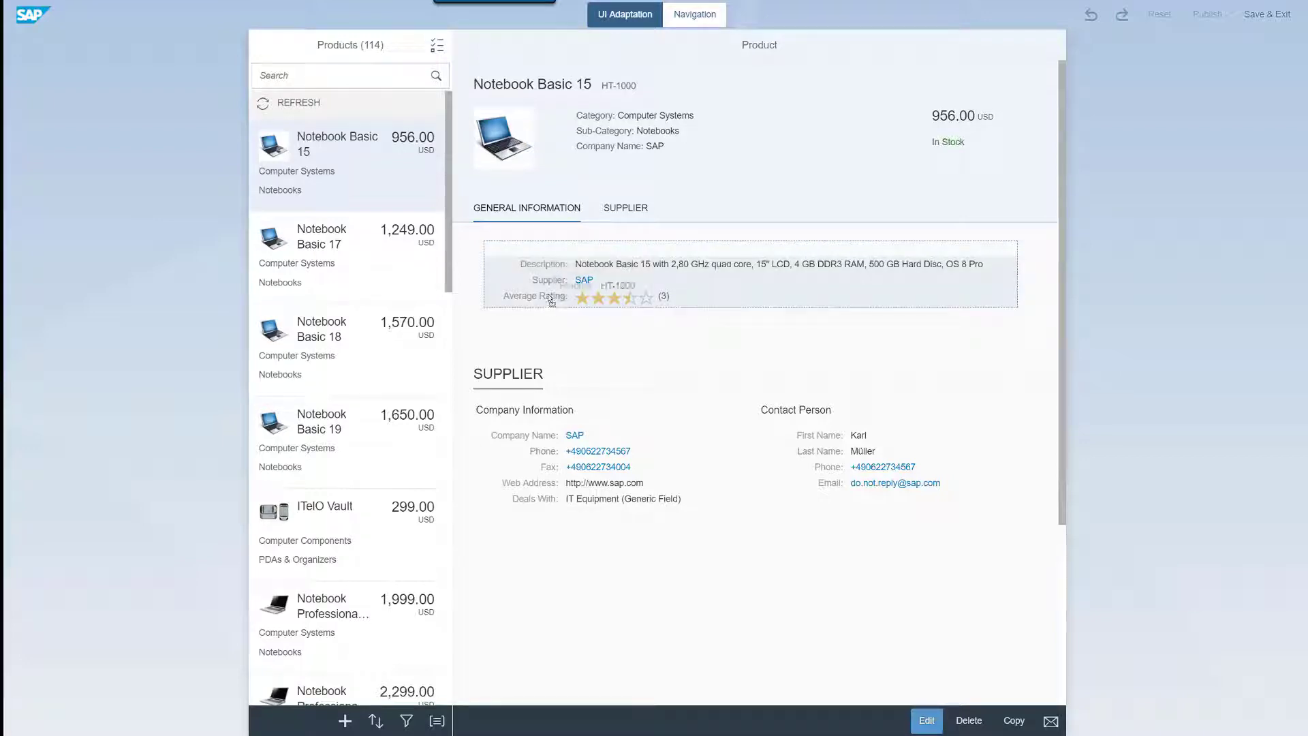
drag(552, 267, 547, 310)
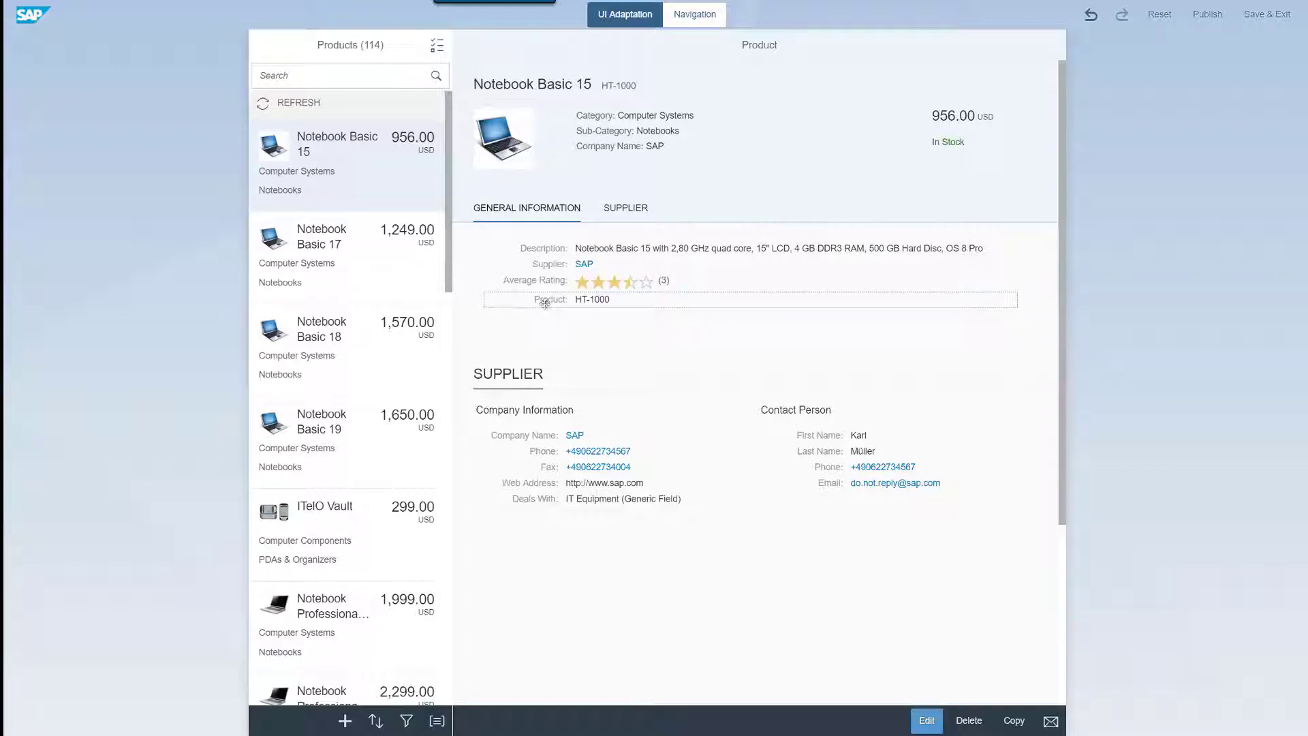
Step: Add the Base Unit and Is active fields to the form from Available Fields
right_click(543, 300)
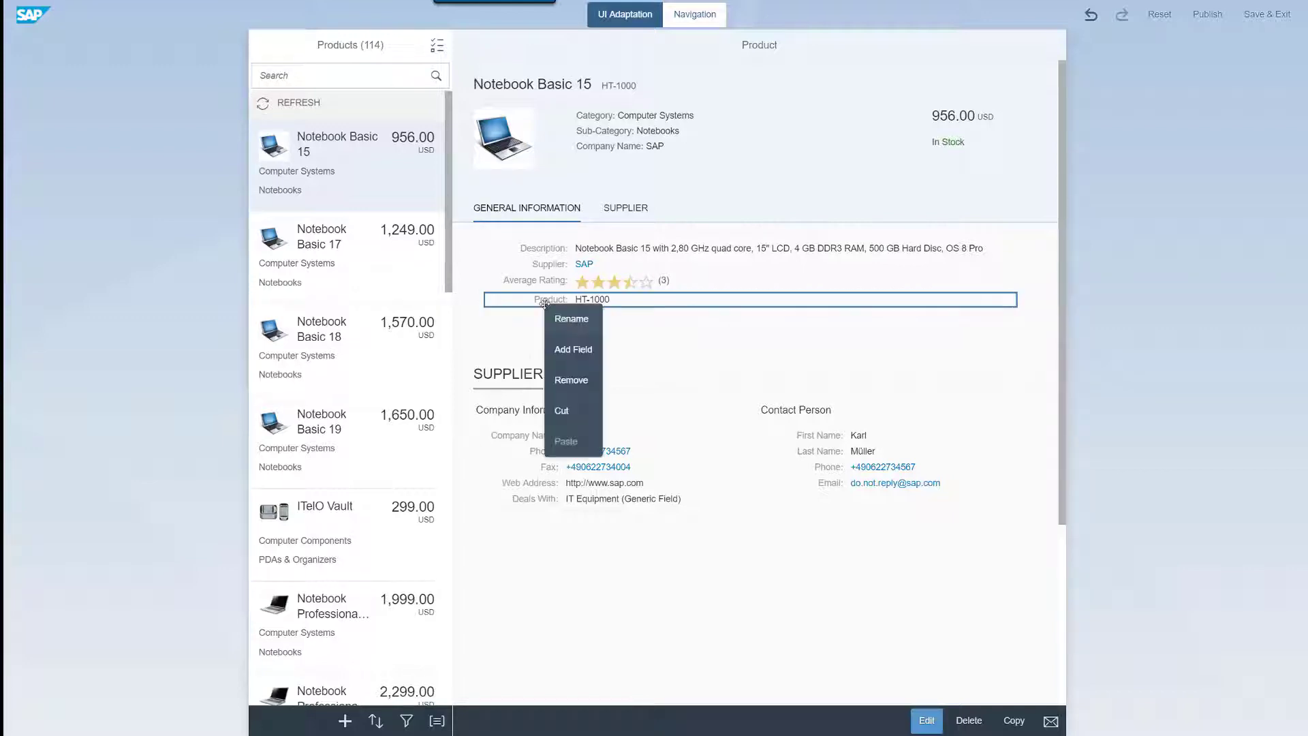
click(568, 349)
click(552, 270)
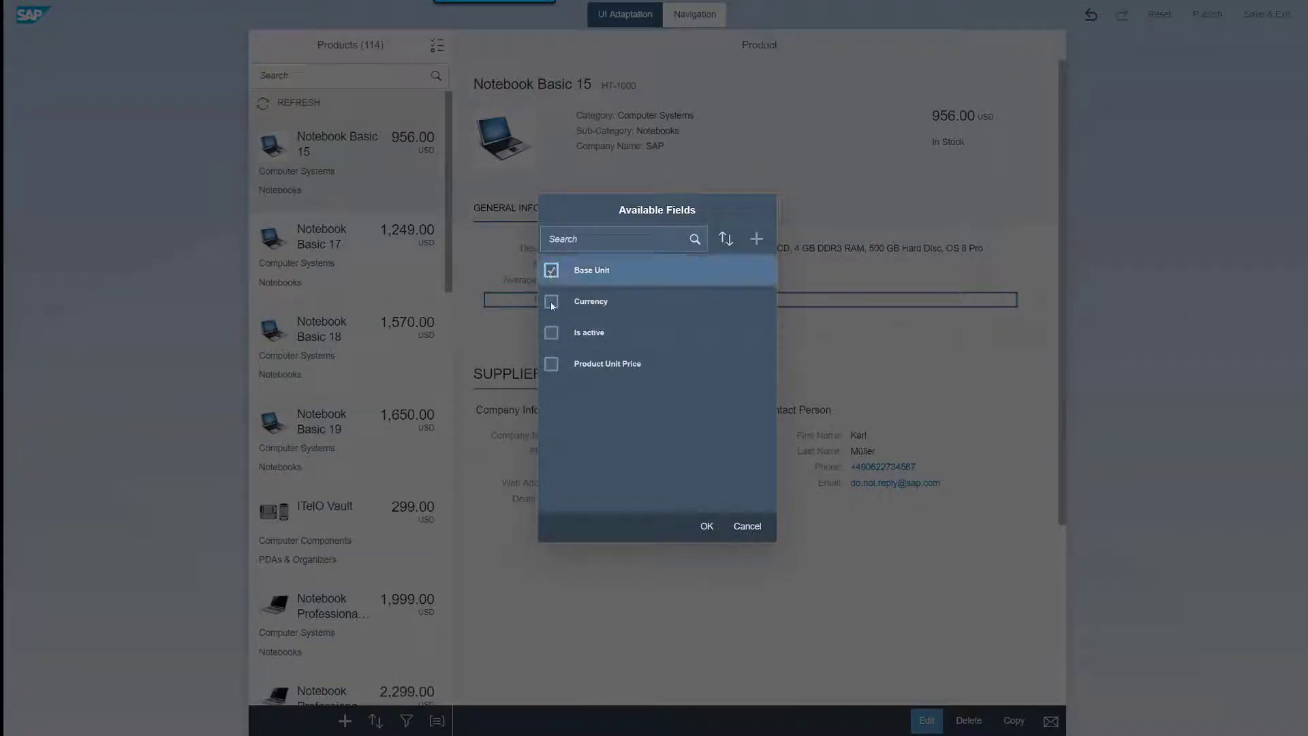
click(552, 333)
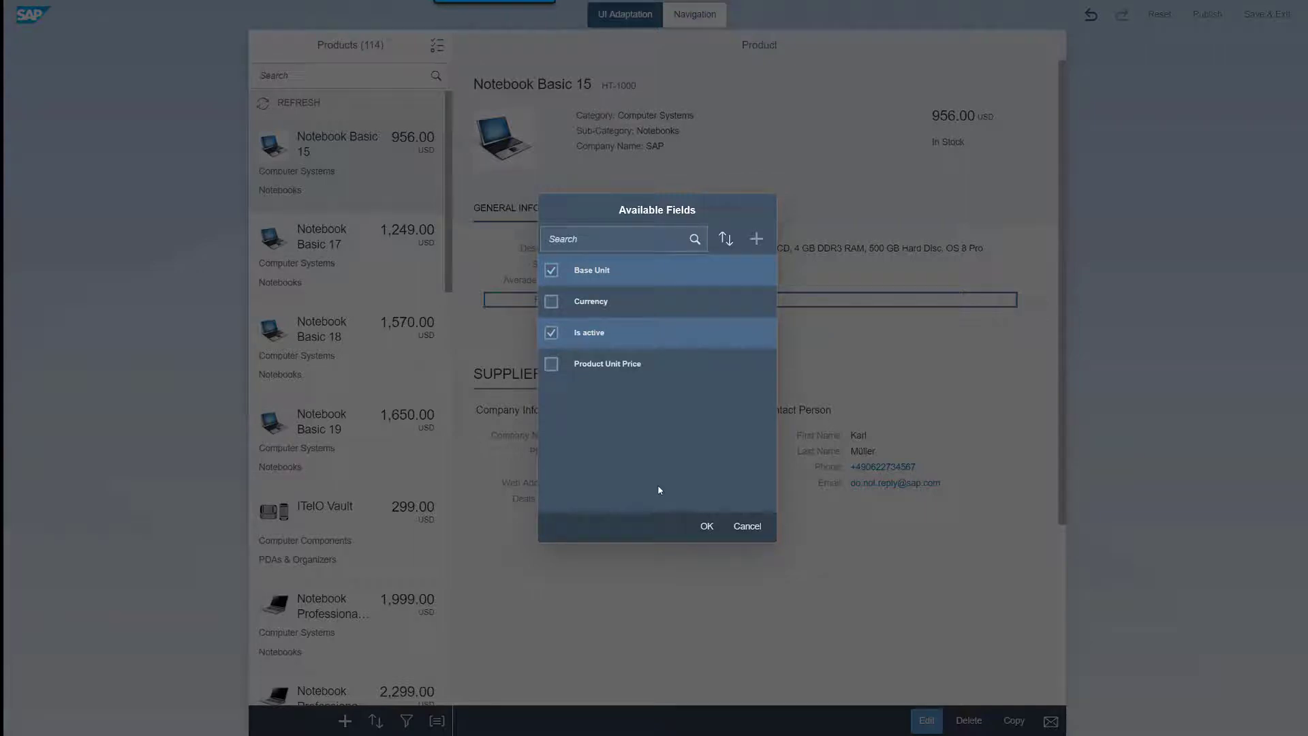
click(706, 526)
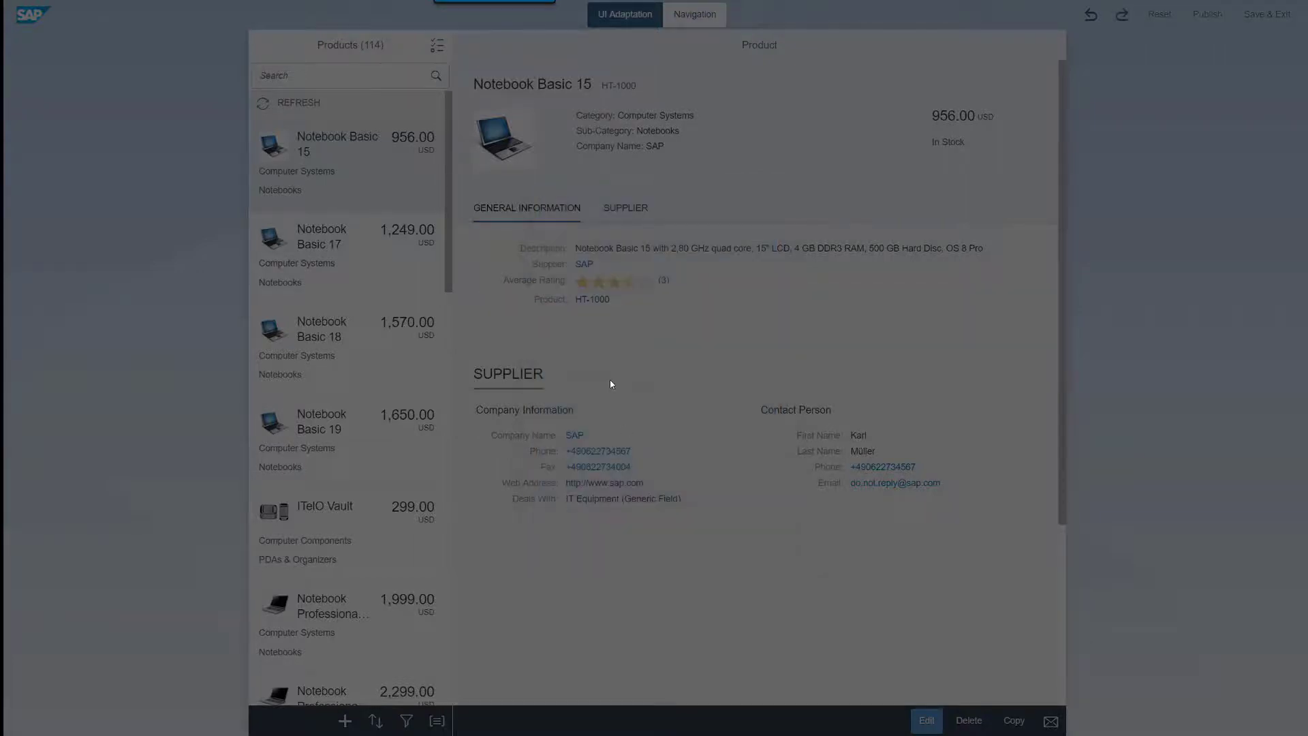